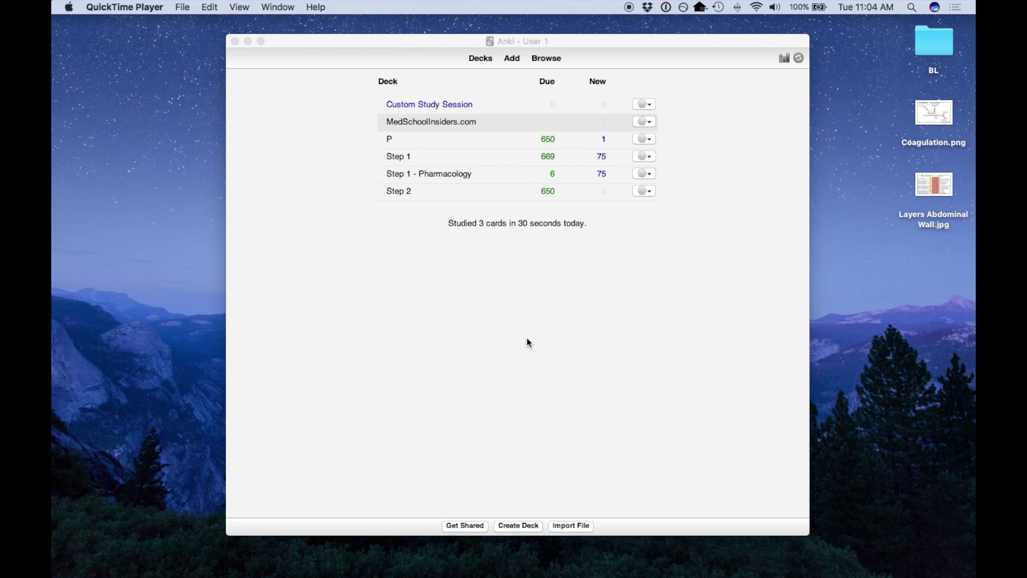
click(278, 47)
click(185, 8)
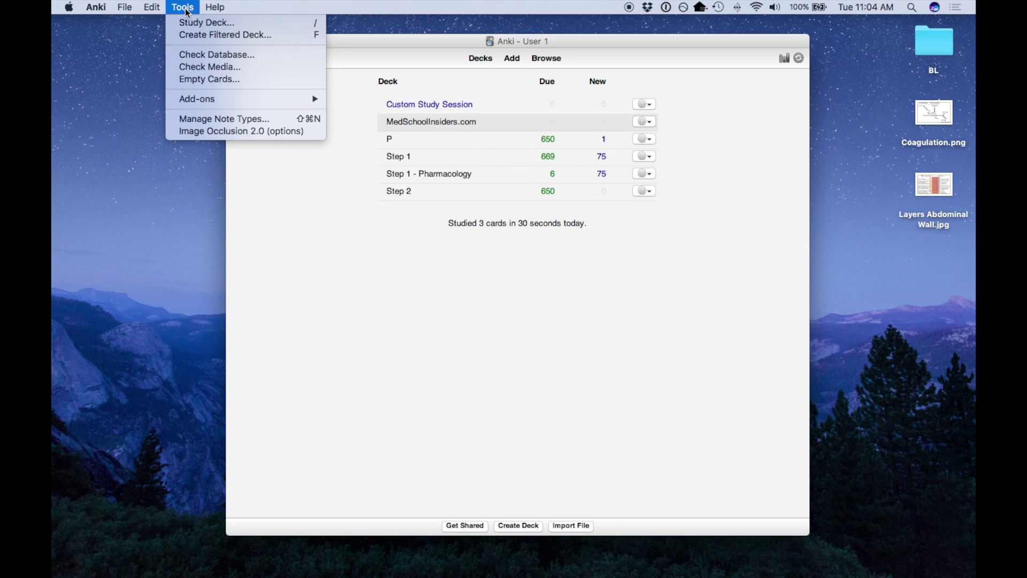
mouse_move(211, 104)
click(247, 38)
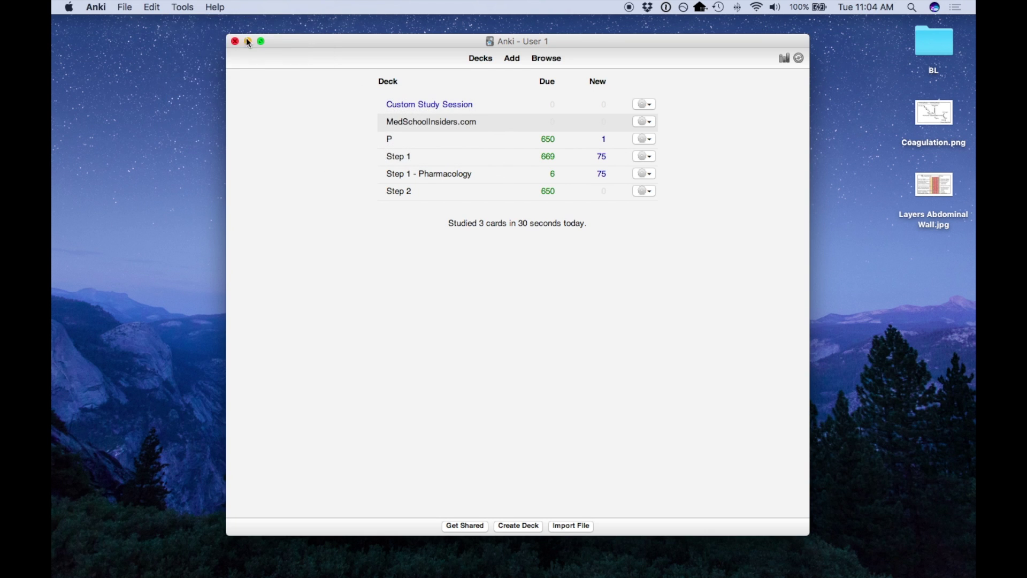
click(183, 7)
mouse_move(203, 98)
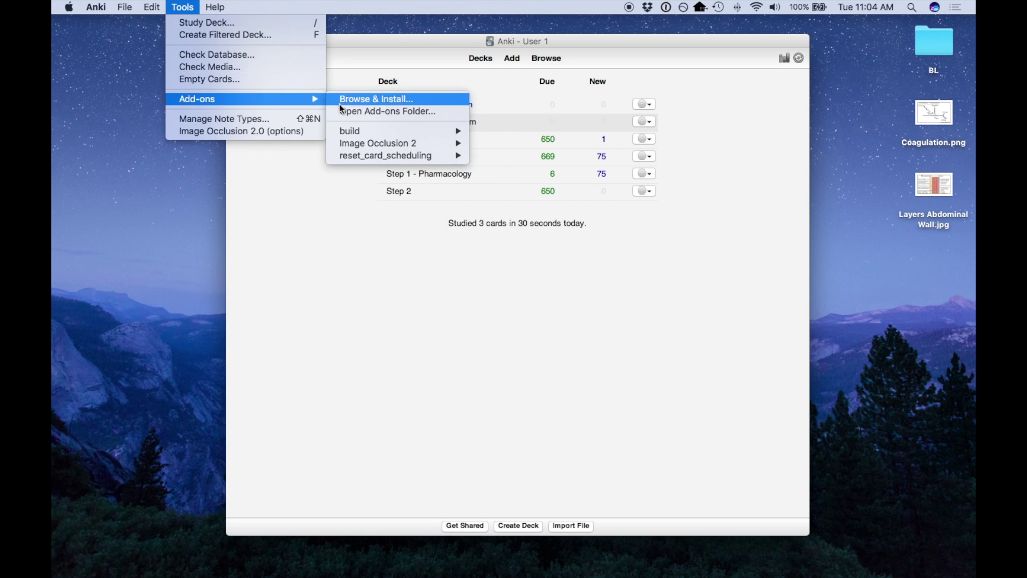
click(370, 97)
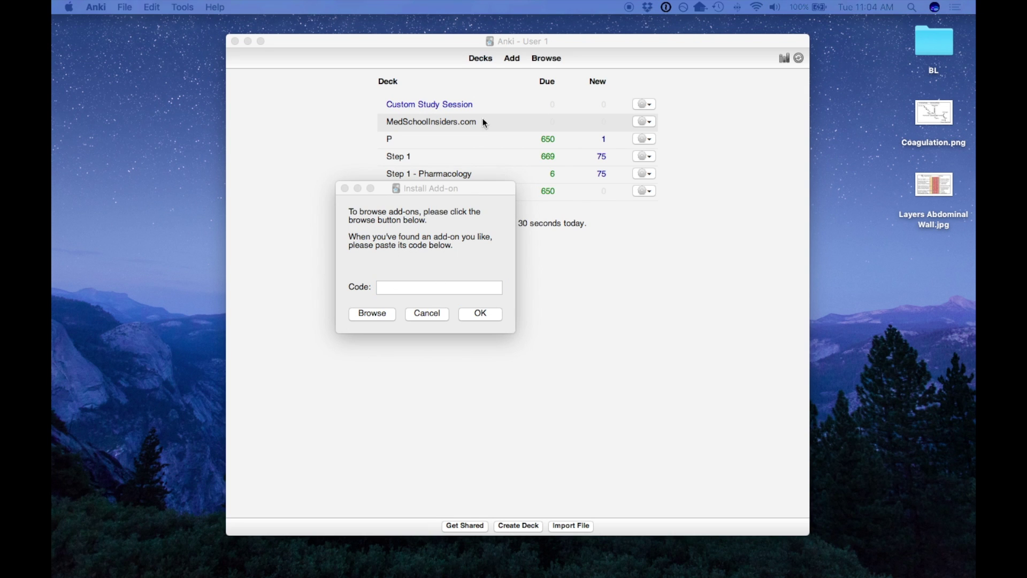
click(446, 287)
key(super+v)
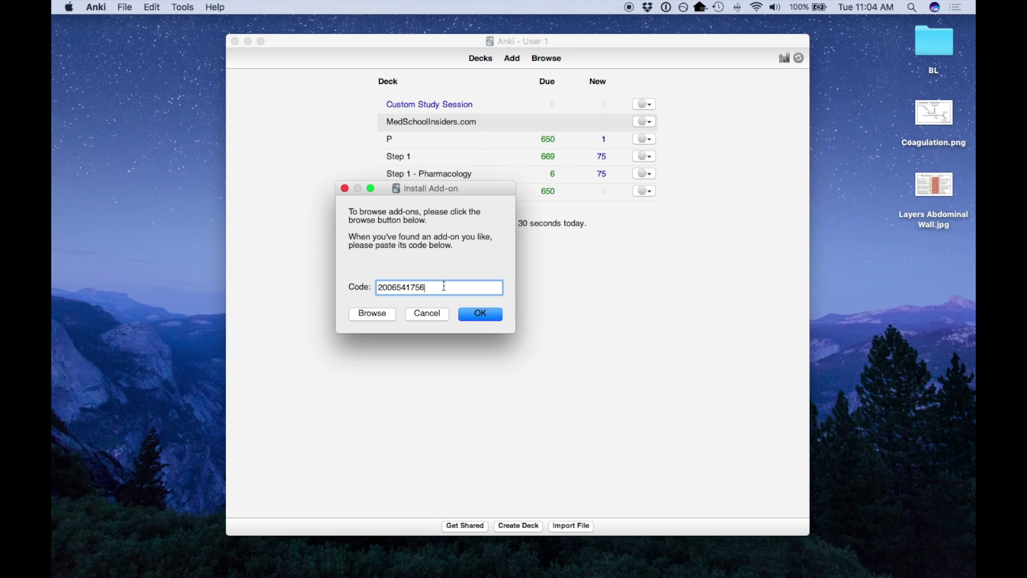
click(468, 317)
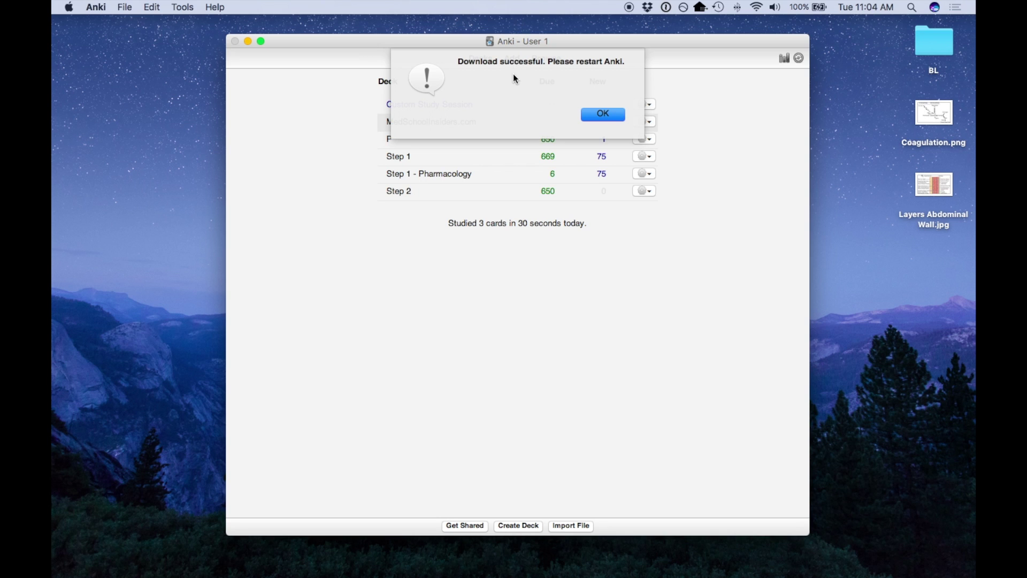
Start a new Image Occlusion note from the Layers Abdominal Wall image and enlarge the editor.
click(605, 119)
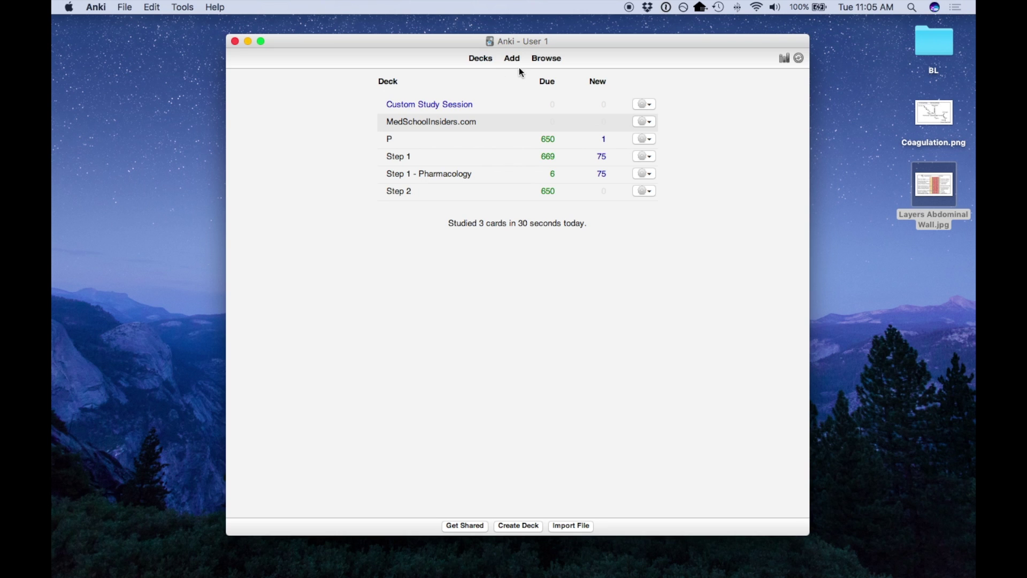
click(517, 64)
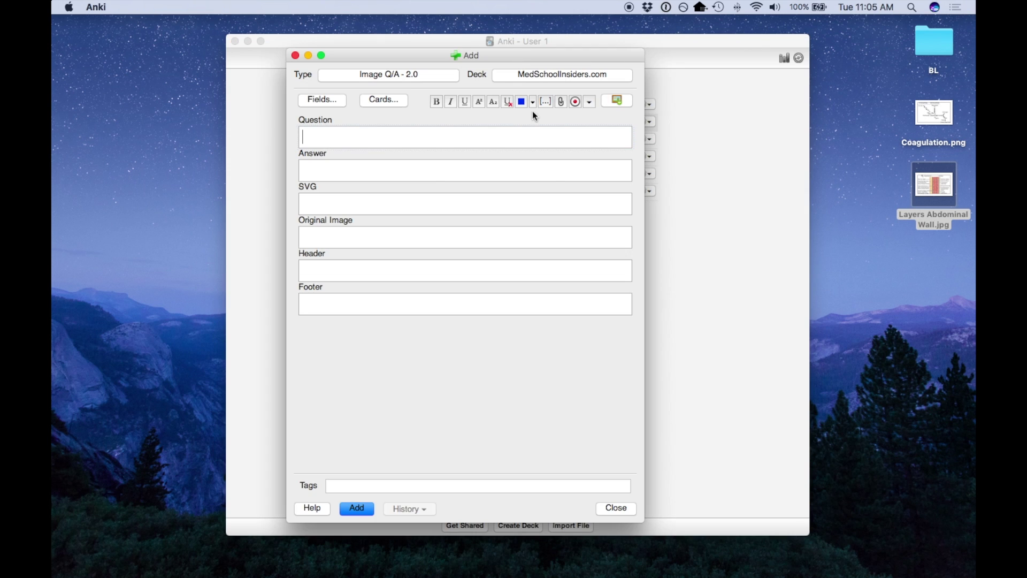
click(620, 102)
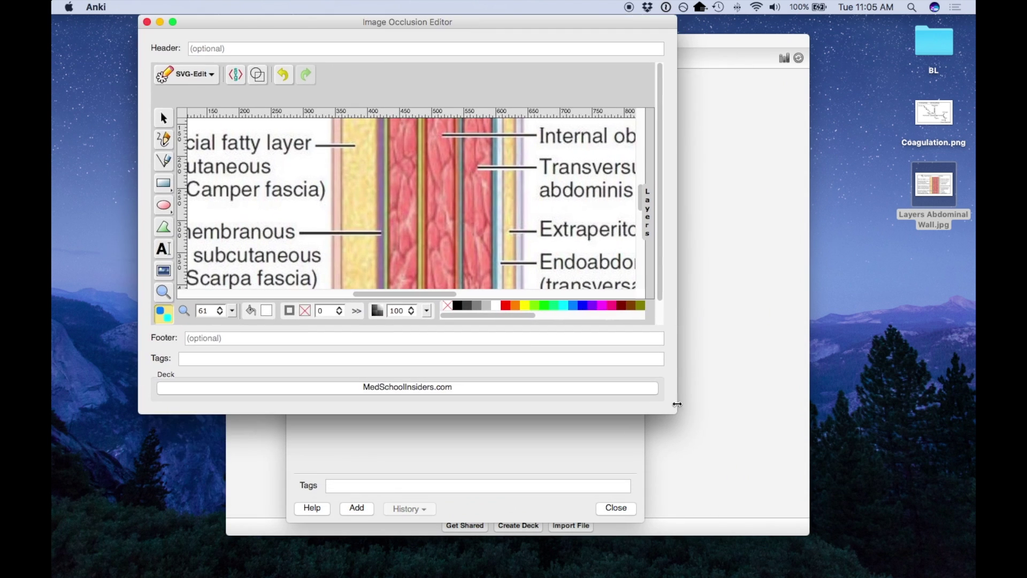
drag(677, 414, 851, 558)
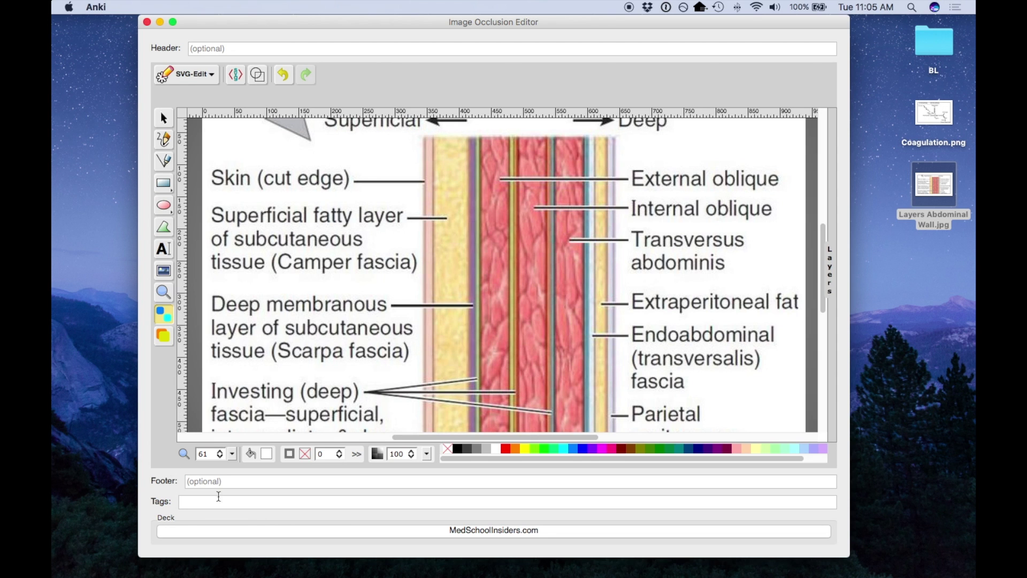
Fit the diagram to view and mask the left labels: Skin, Superficial fatty, Deep membranous, Investing fascia.
click(232, 454)
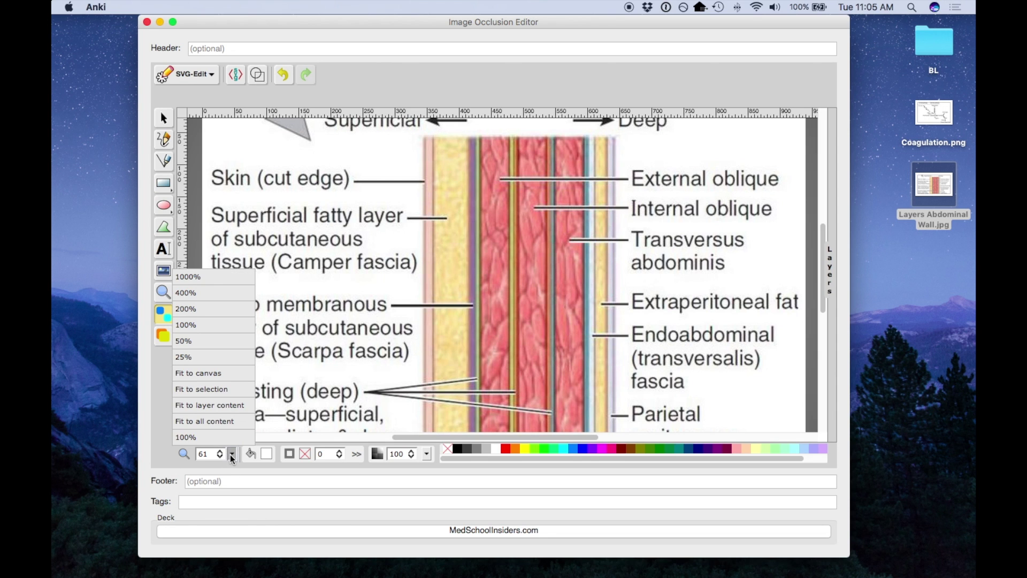
click(214, 422)
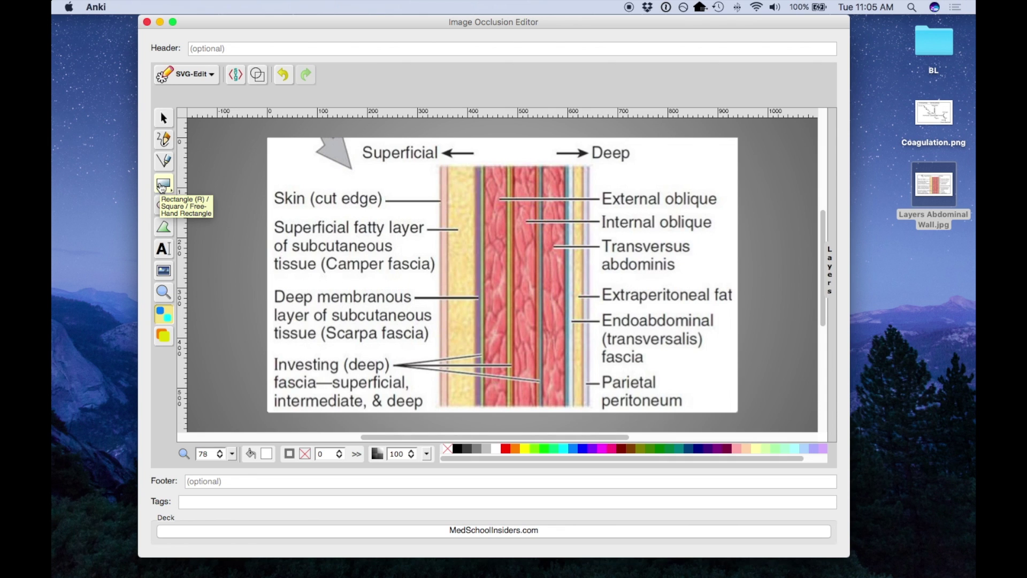
click(162, 185)
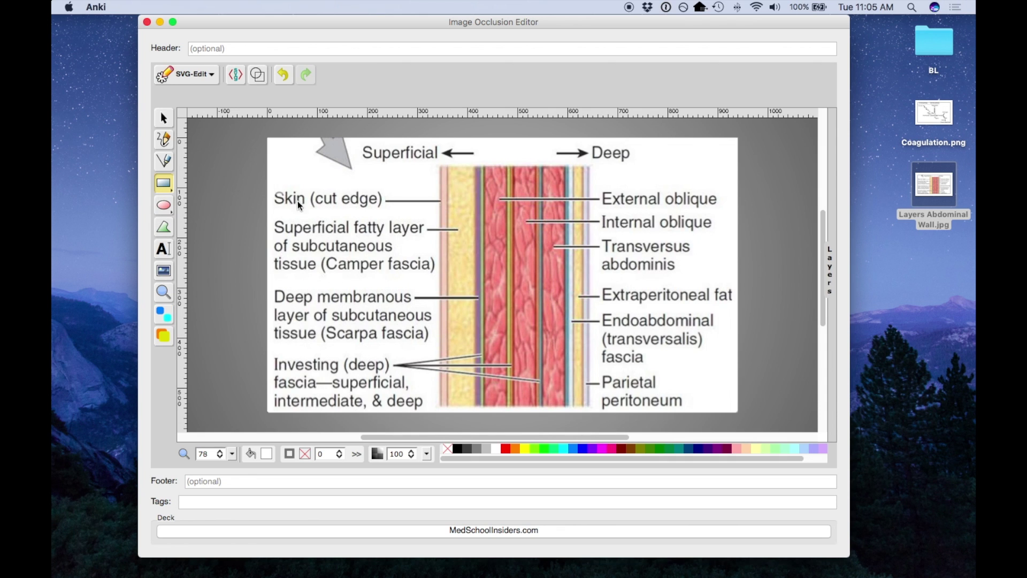
drag(270, 184, 385, 212)
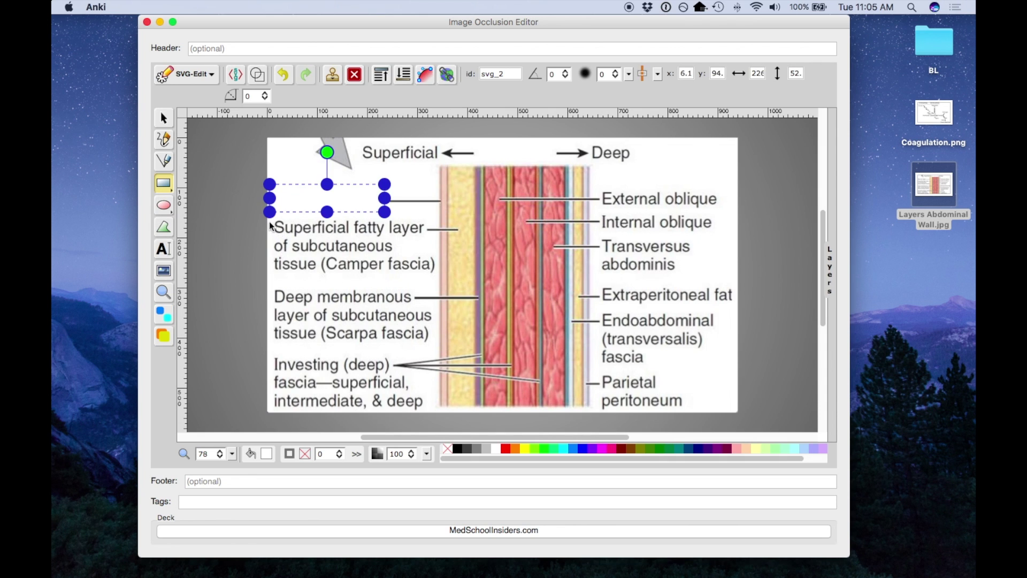
drag(270, 222, 433, 273)
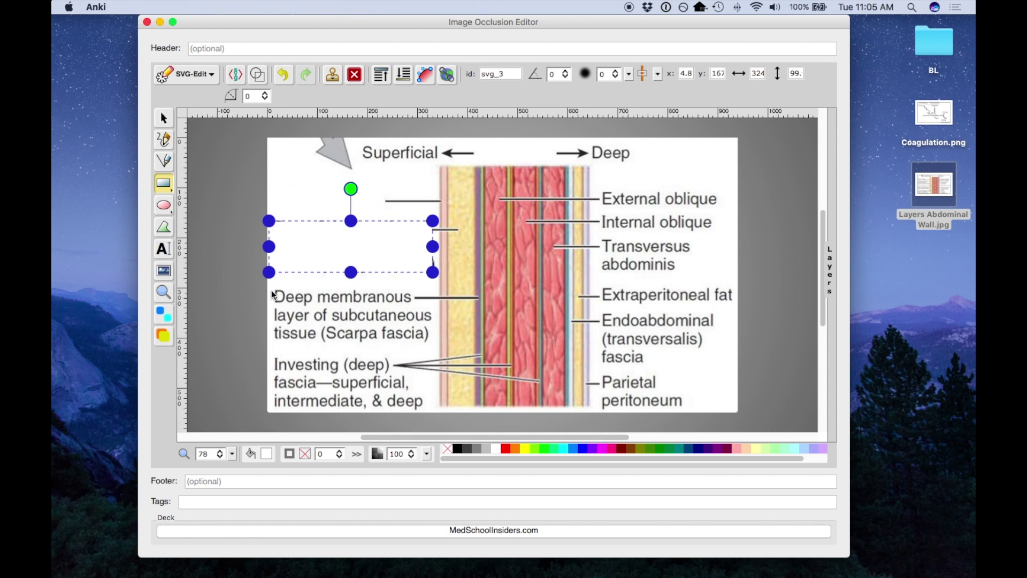
drag(272, 290, 430, 343)
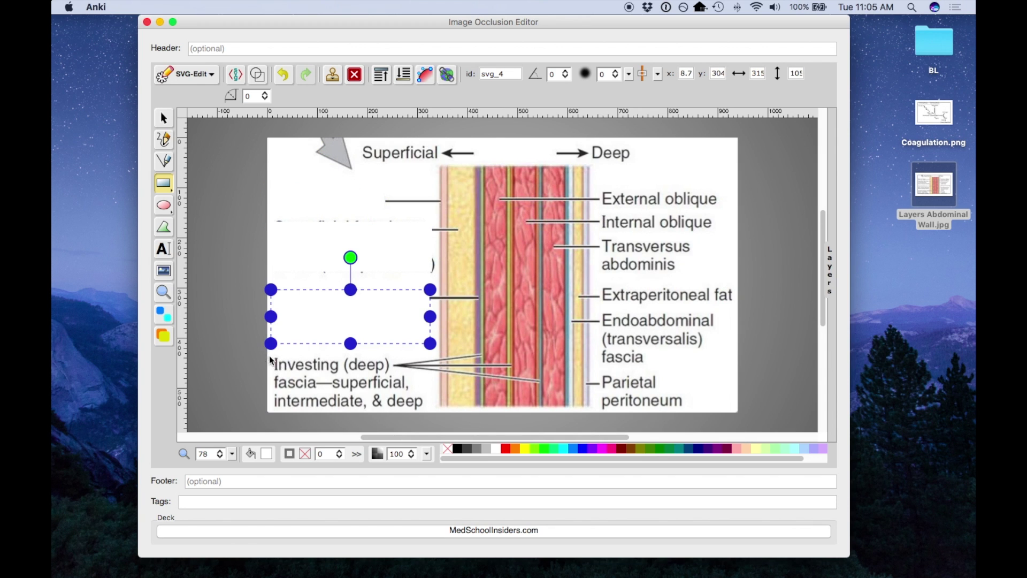
drag(270, 355, 423, 416)
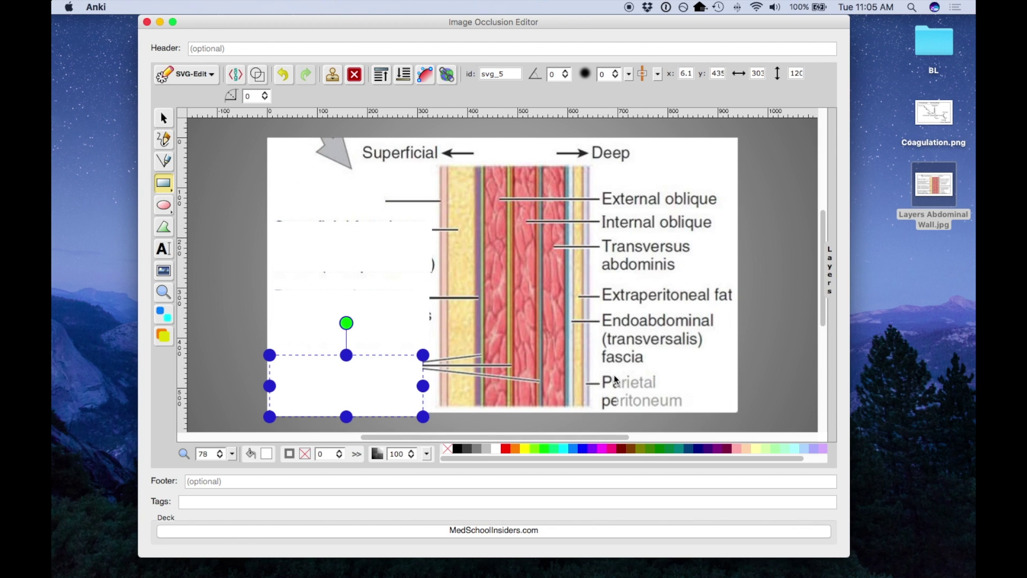
Mask the right labels: Parietal peritoneum, Endoabdominal fascia, Extraperitoneal fat, Transversus abdominis, External oblique.
drag(601, 373, 696, 407)
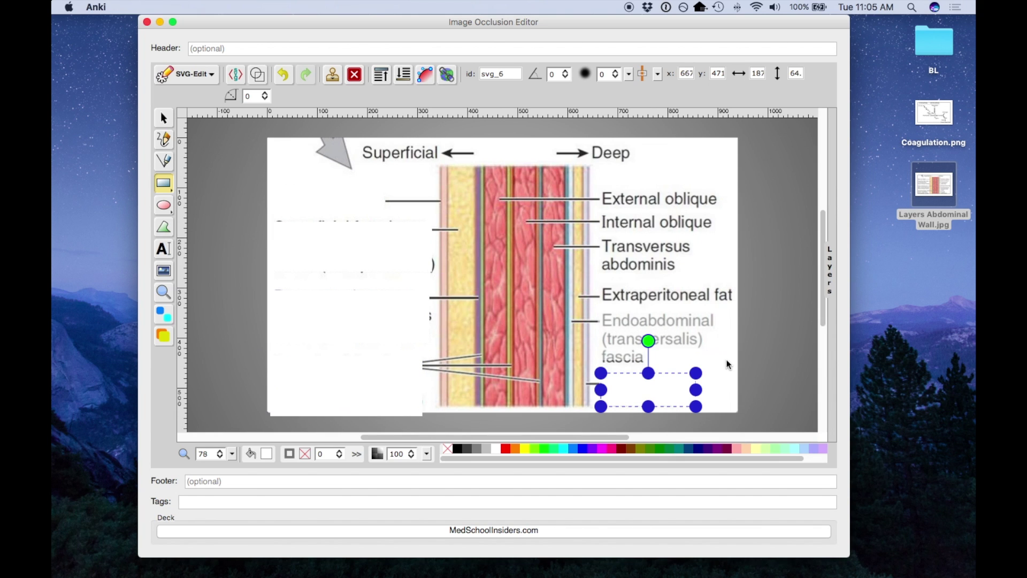
drag(597, 308, 722, 363)
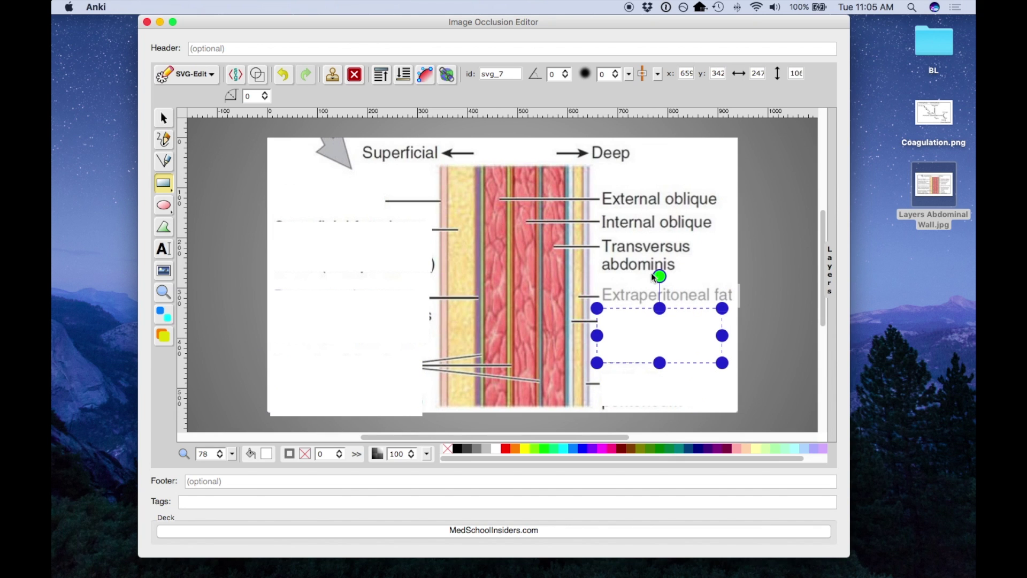
drag(593, 285, 741, 306)
drag(592, 236, 699, 276)
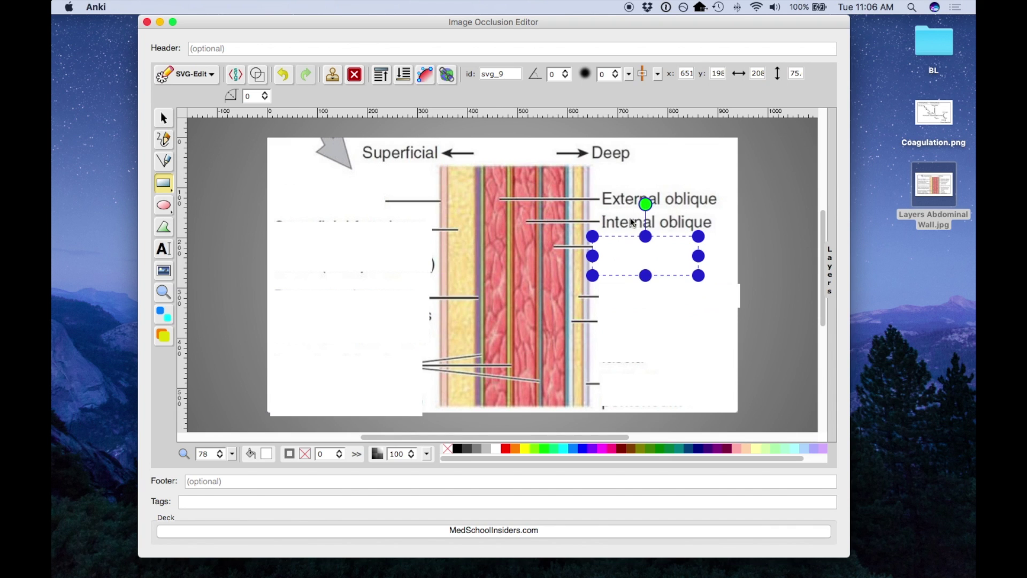
mouse_move(599, 190)
mouse_down()
mouse_move(743, 213)
mouse_move(597, 215)
mouse_up()
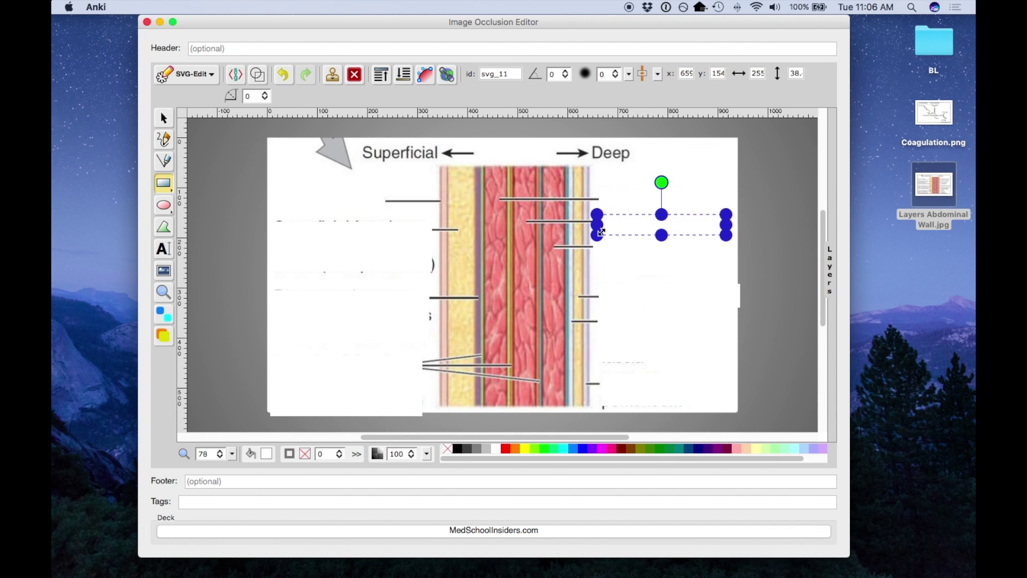
Add the masks as ten non-overlapping occlusion notes and close the occlusion editor.
click(168, 320)
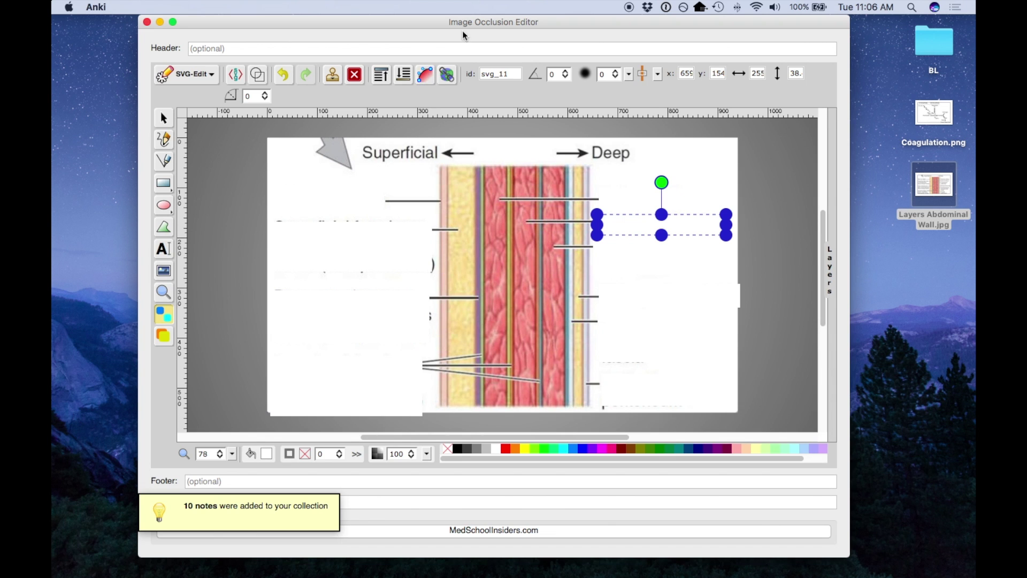
click(147, 22)
Study MedSchoolInsiders.com, revealing each abdominal-wall occlusion card and grading it Good.
key(Escape)
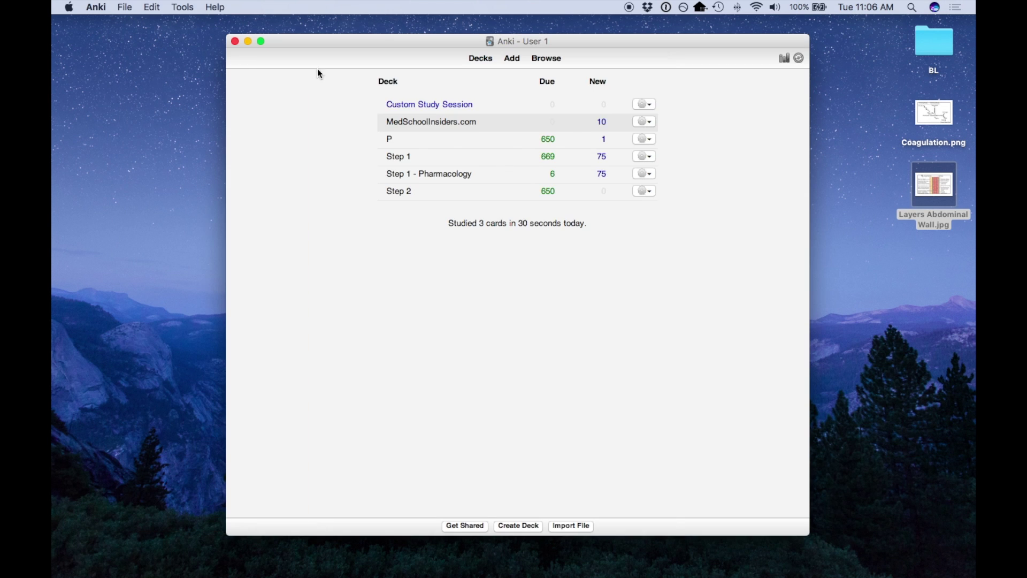
click(436, 124)
key(s)
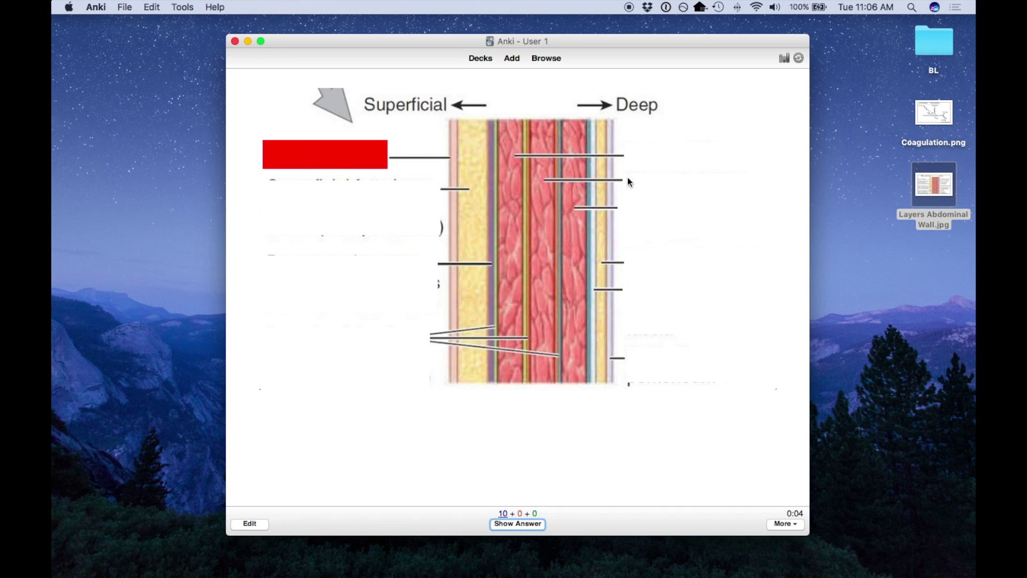
key(space)
key(space)
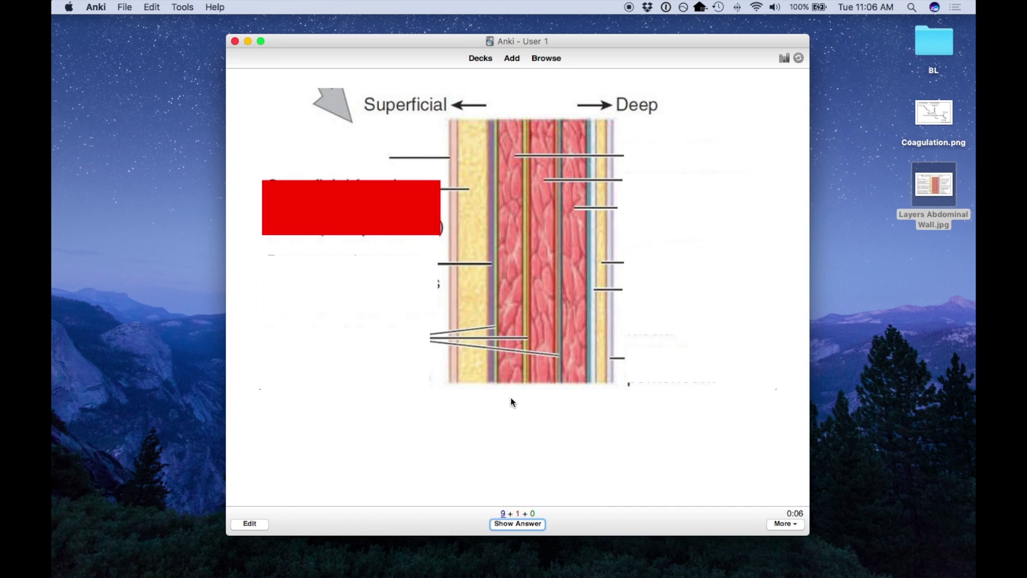
key(space)
key(space)
key(space)
key(space)
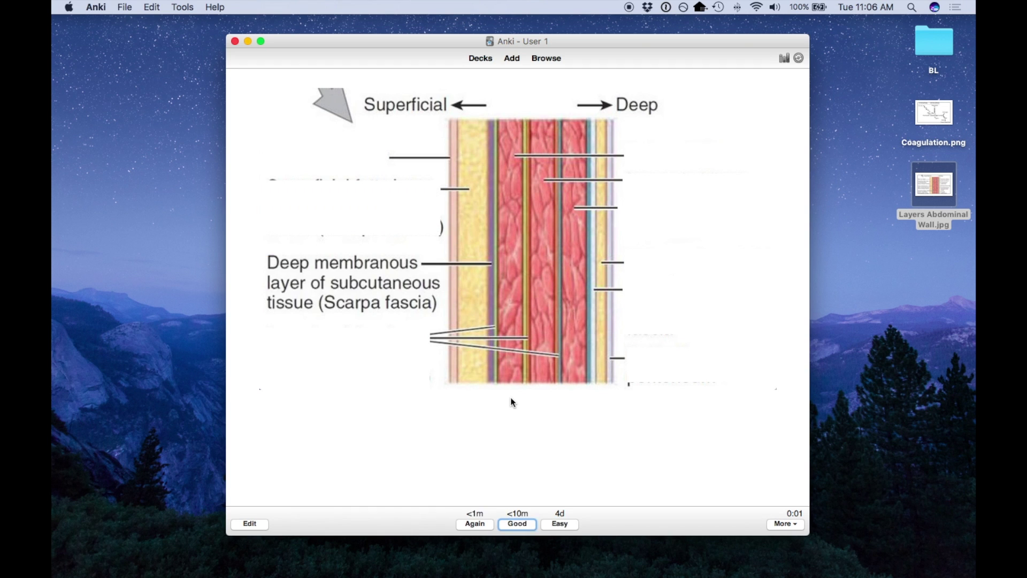
key(space)
key(space)
key(space)
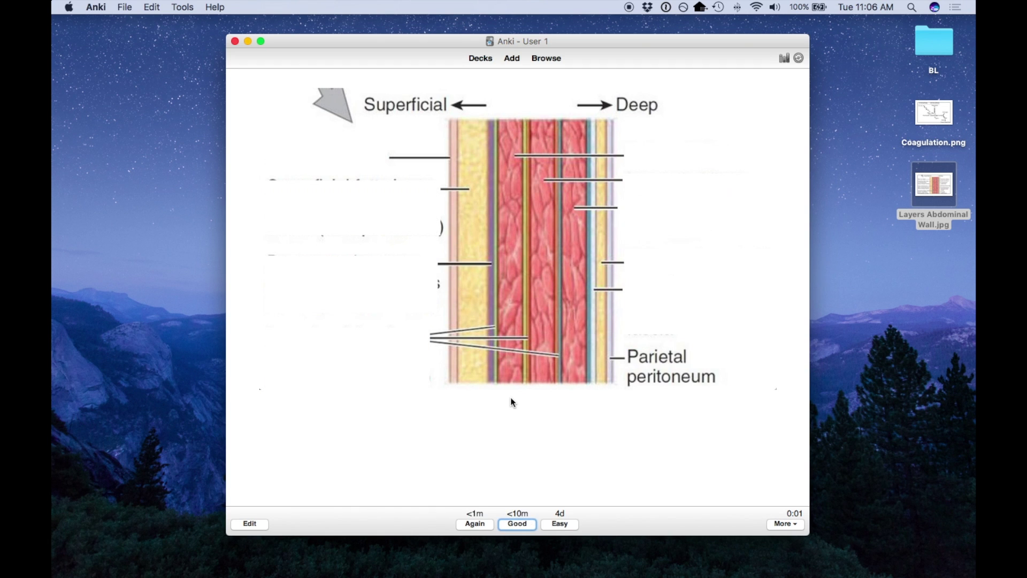
Load the coagulation diagram into the occlusion editor and enlarge and reposition the window.
click(480, 59)
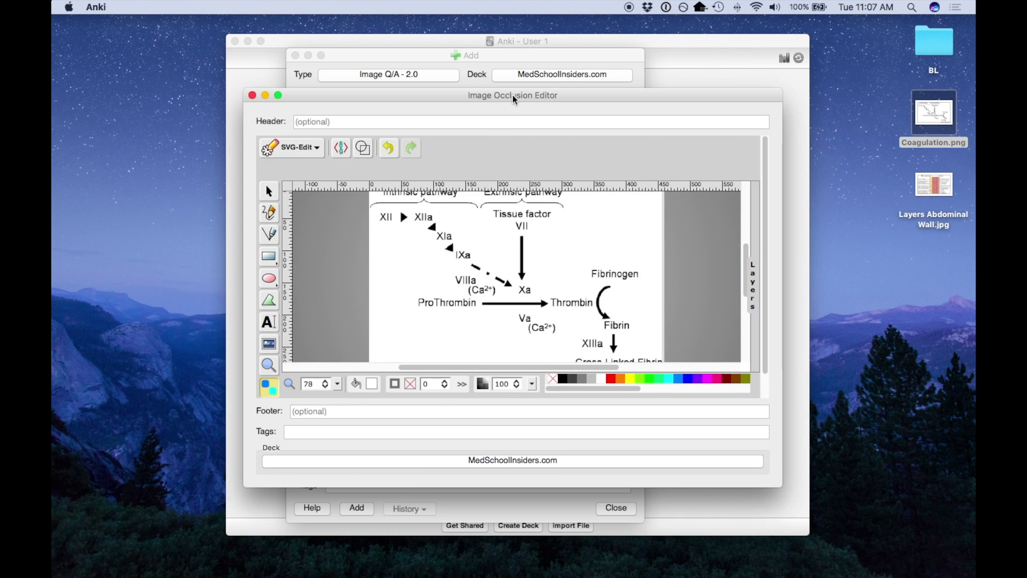
drag(513, 95, 471, 34)
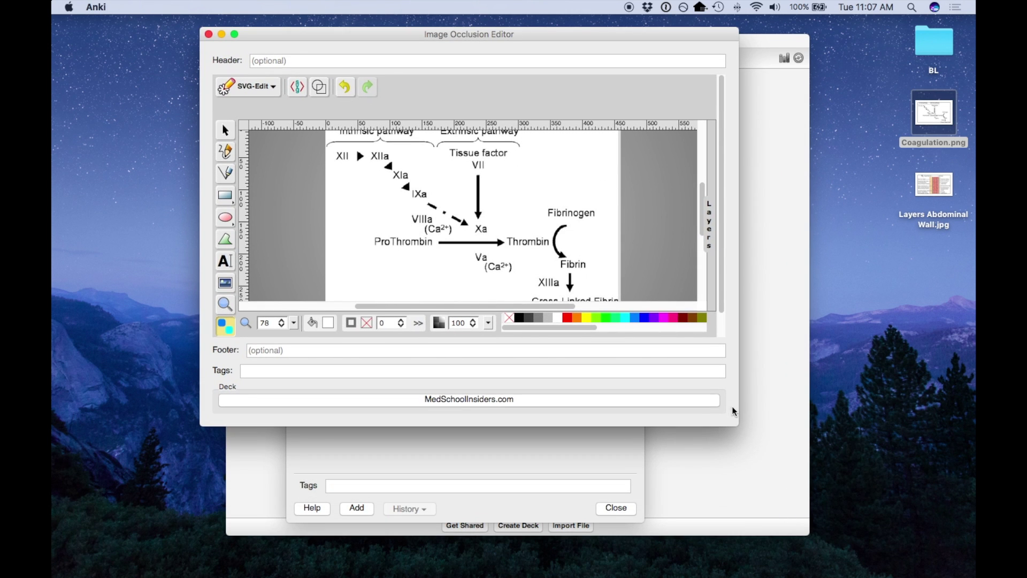
drag(738, 425, 905, 574)
drag(524, 34, 416, 20)
Draw rectangle masks over the XIa, VII and Xa labels.
click(118, 189)
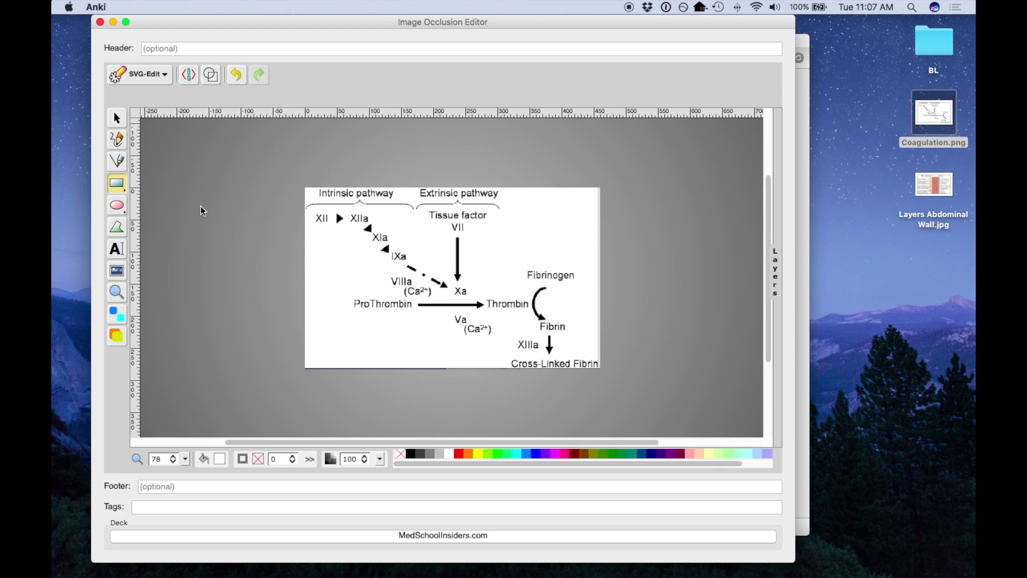
mouse_move(377, 238)
mouse_down()
mouse_move(394, 246)
mouse_move(392, 262)
mouse_move(395, 245)
mouse_move(424, 275)
mouse_up()
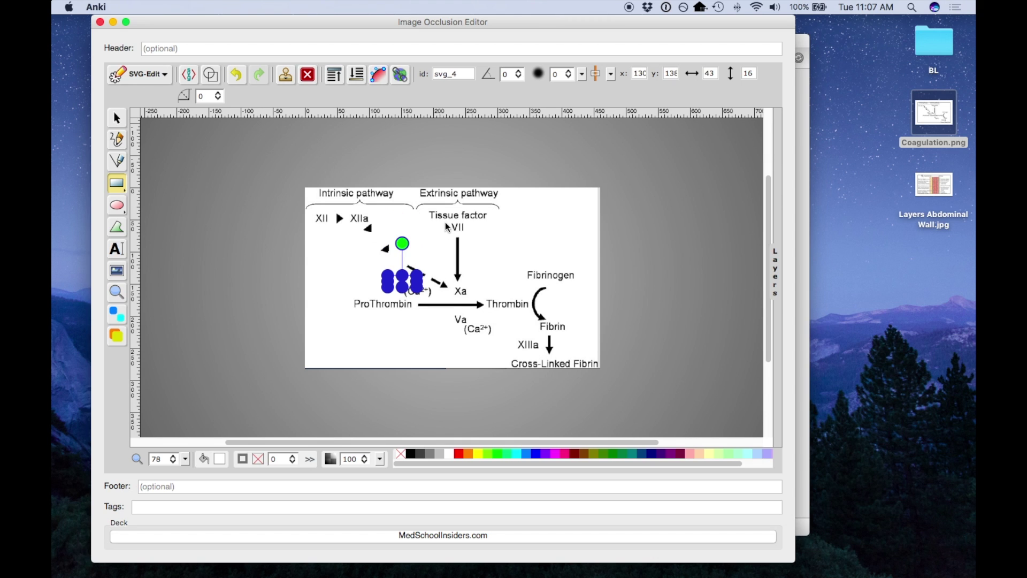
drag(446, 222, 471, 232)
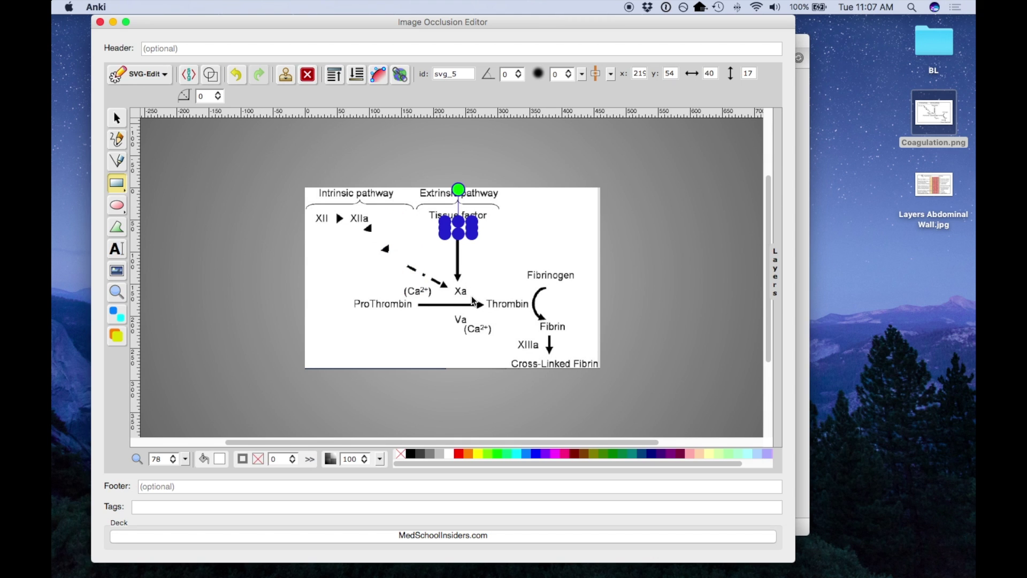
drag(452, 284, 473, 296)
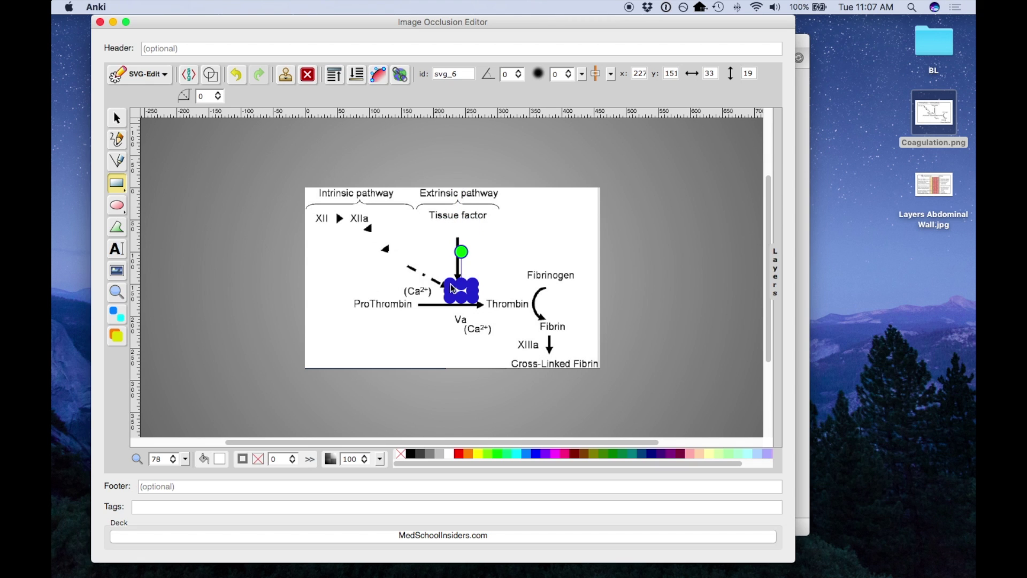
Group the VII and Xa masks into one card and add the overlapping occlusion notes.
right_click(458, 231)
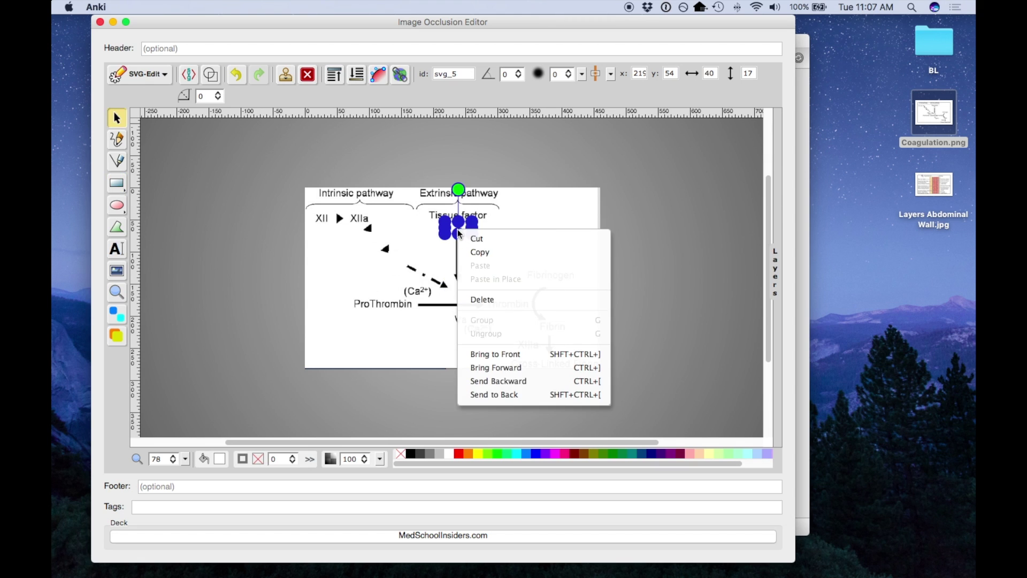
key(BackSpace)
key(super+z)
key(BackSpace)
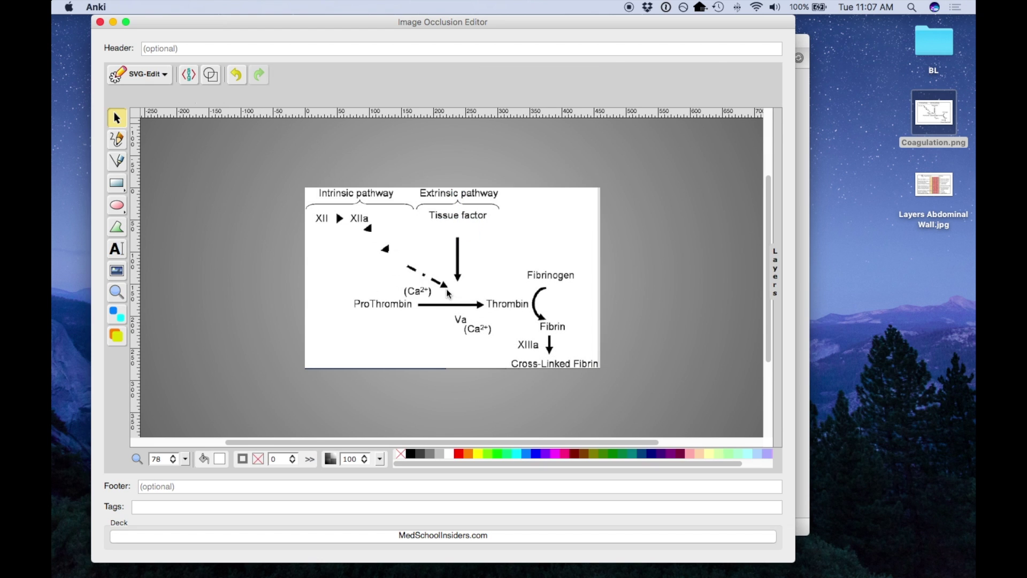
key(super+z)
shift+click(459, 229)
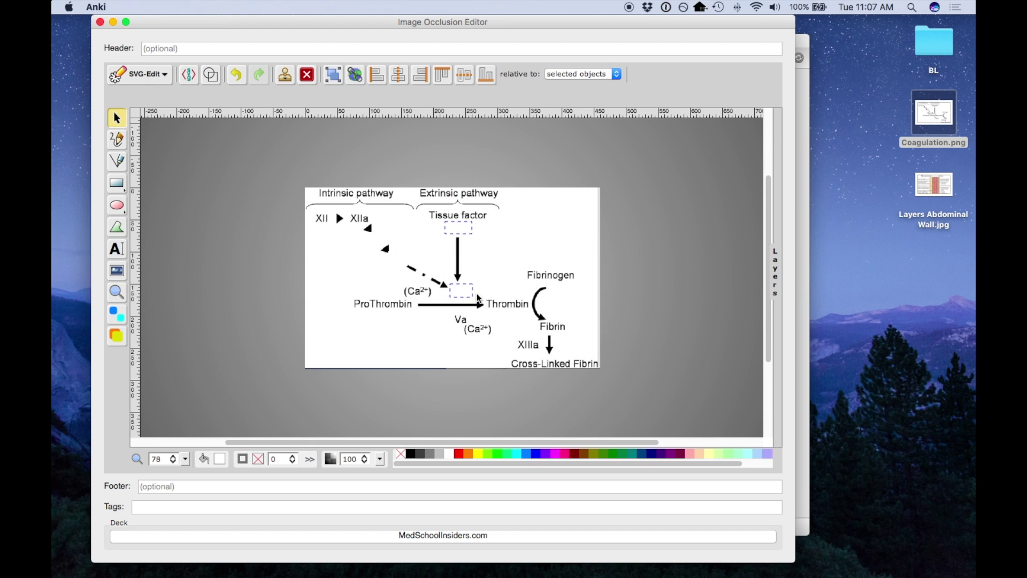
click(332, 75)
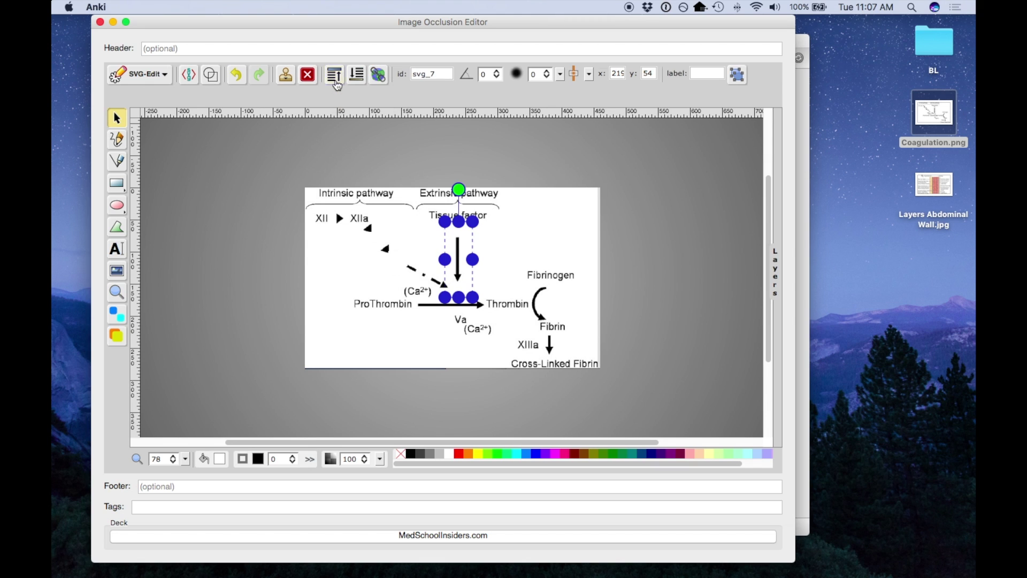
click(119, 337)
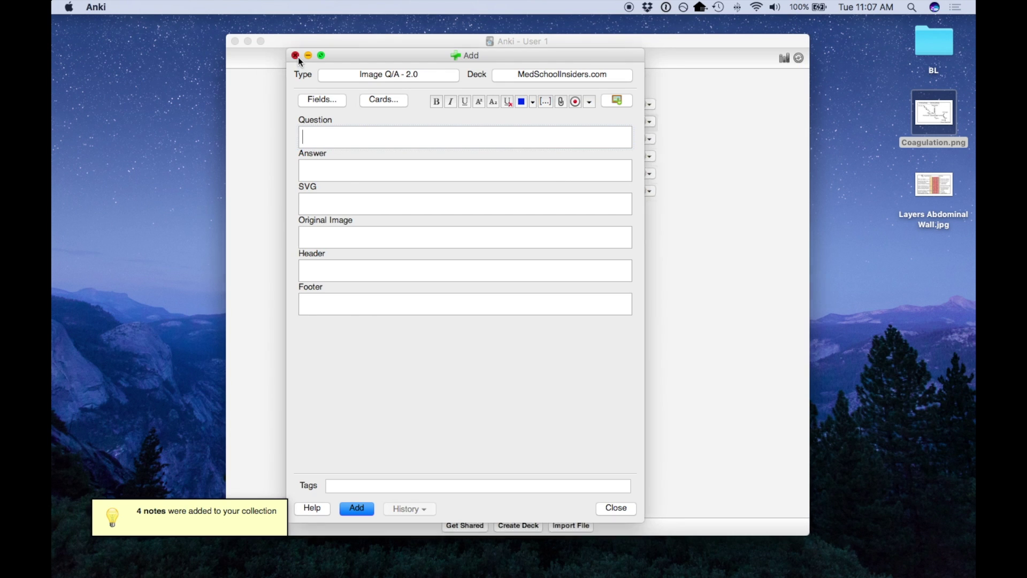
Review the new coagulation cards in MedSchoolInsiders.com, revealing XIa and the grouped VII and Xa answers.
click(295, 56)
click(426, 122)
key(s)
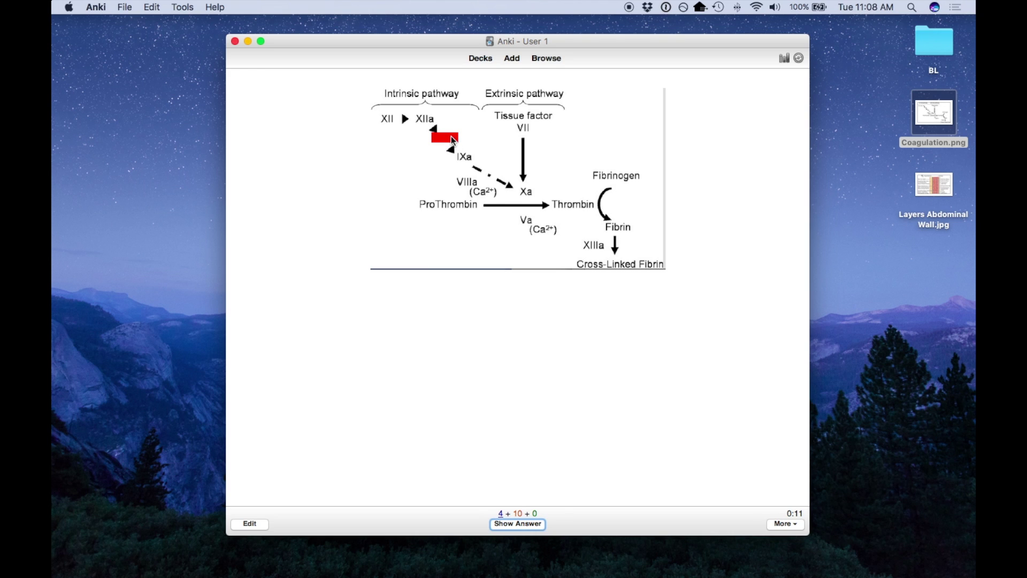
key(space)
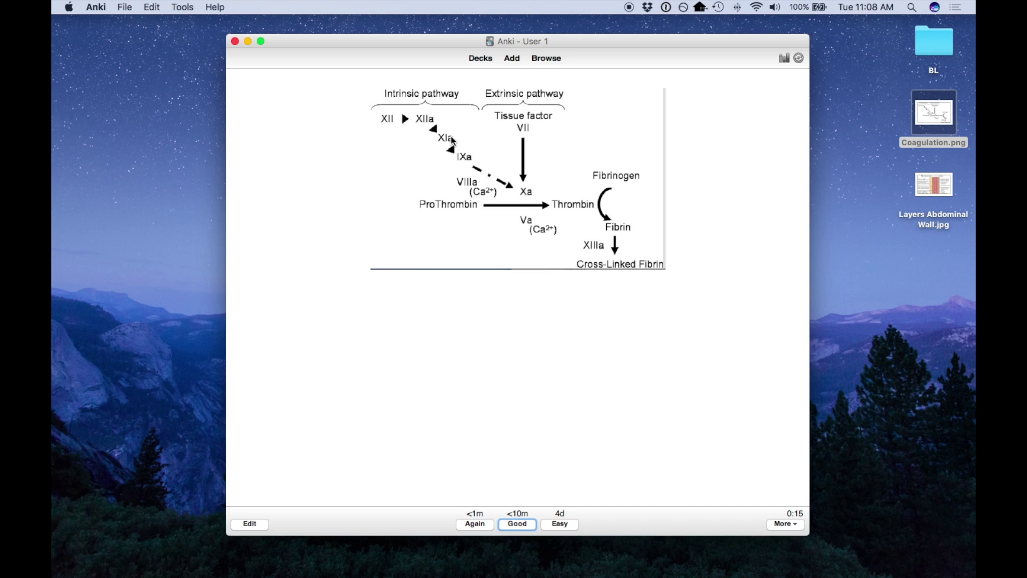
key(space)
key(space)
key(space)
key(space)
key(space)
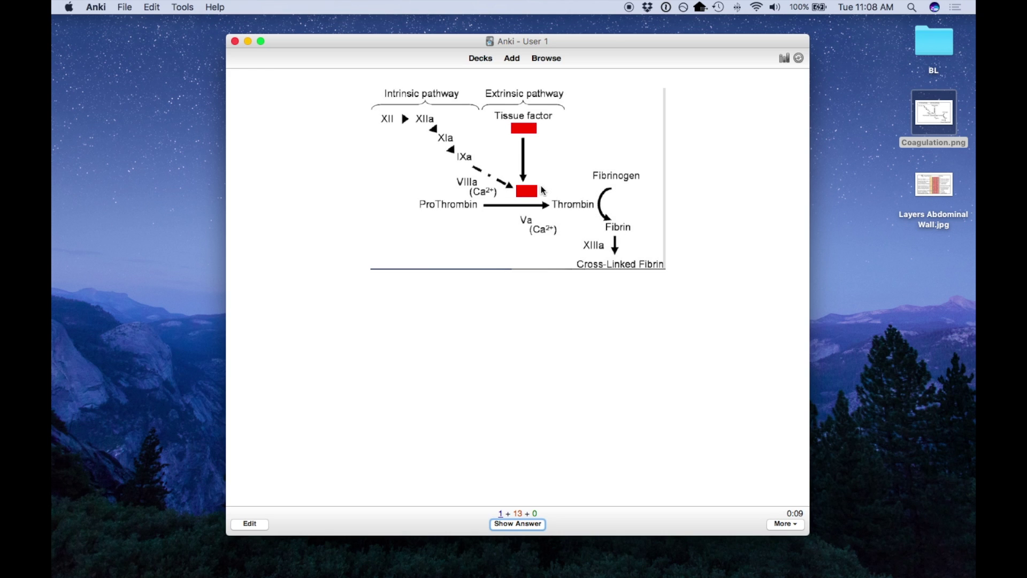
key(space)
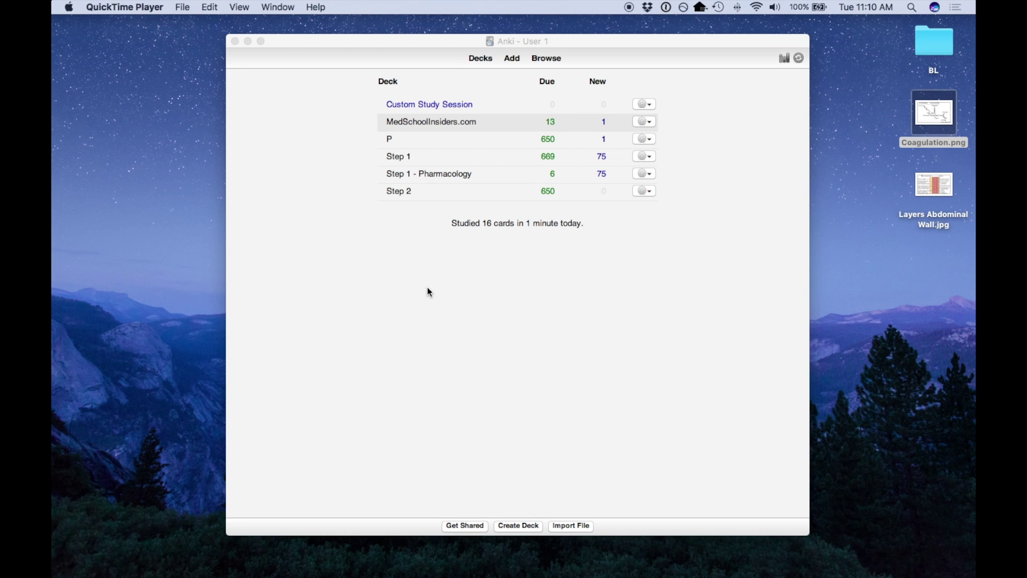
Create a Custom Study Session from MedSchoolInsiders.com using all cards in random cram order.
click(443, 122)
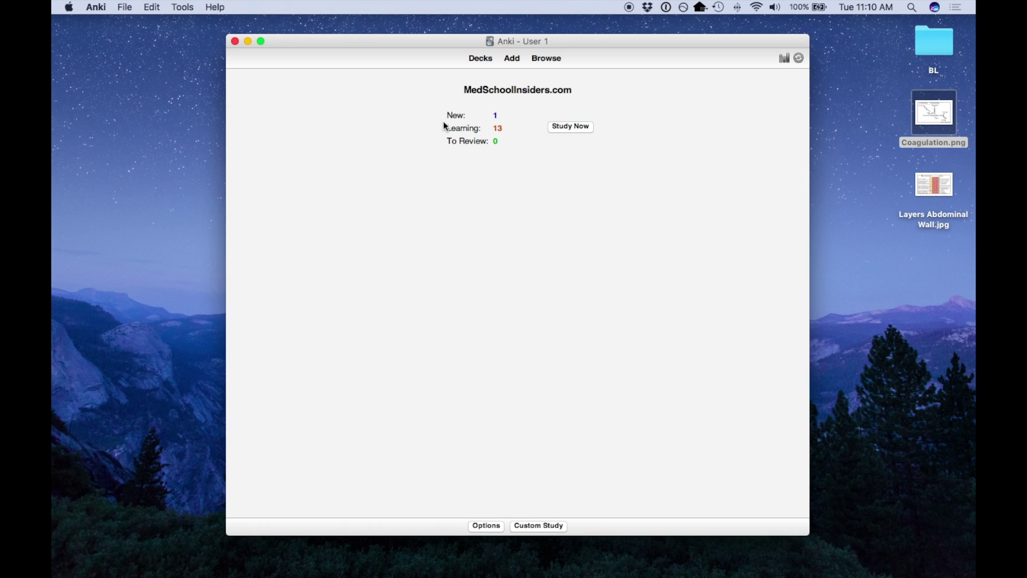
click(539, 526)
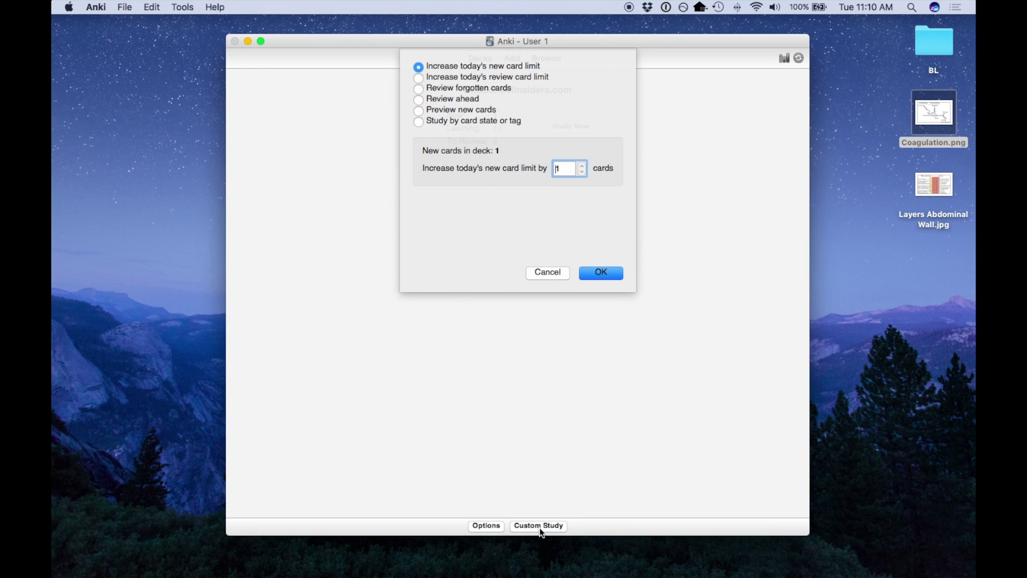
click(420, 121)
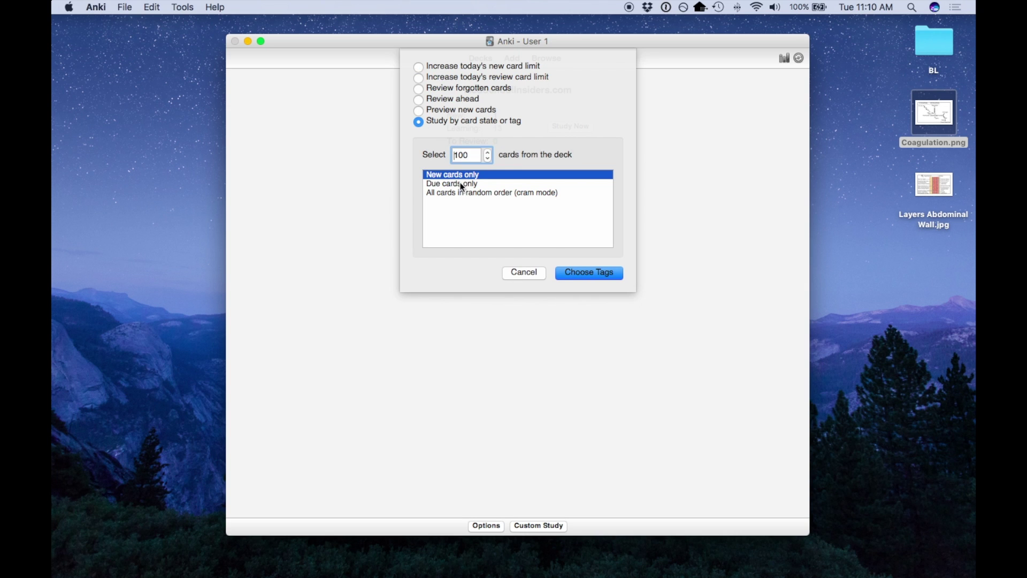
double_click(463, 157)
click(457, 194)
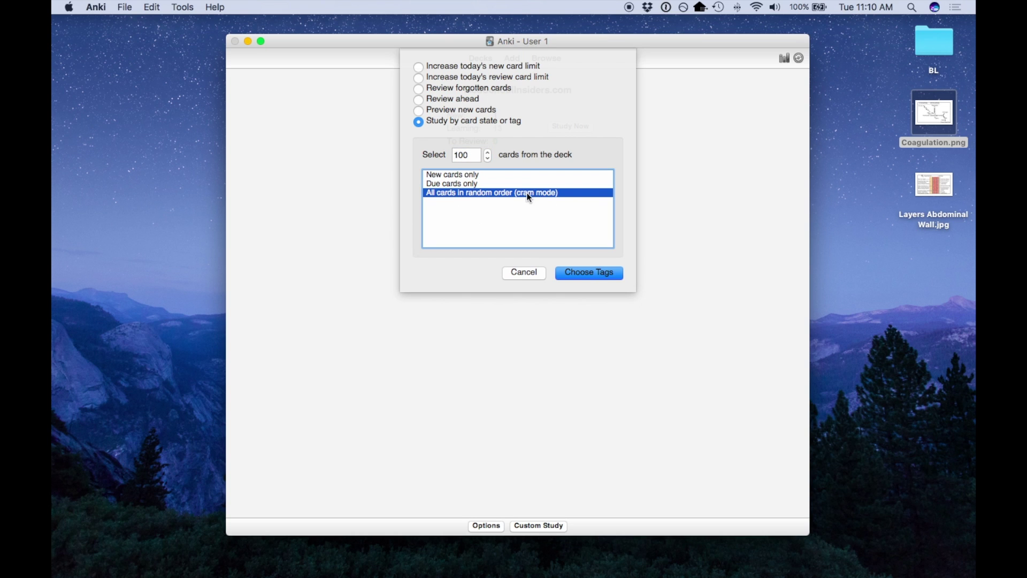
click(599, 271)
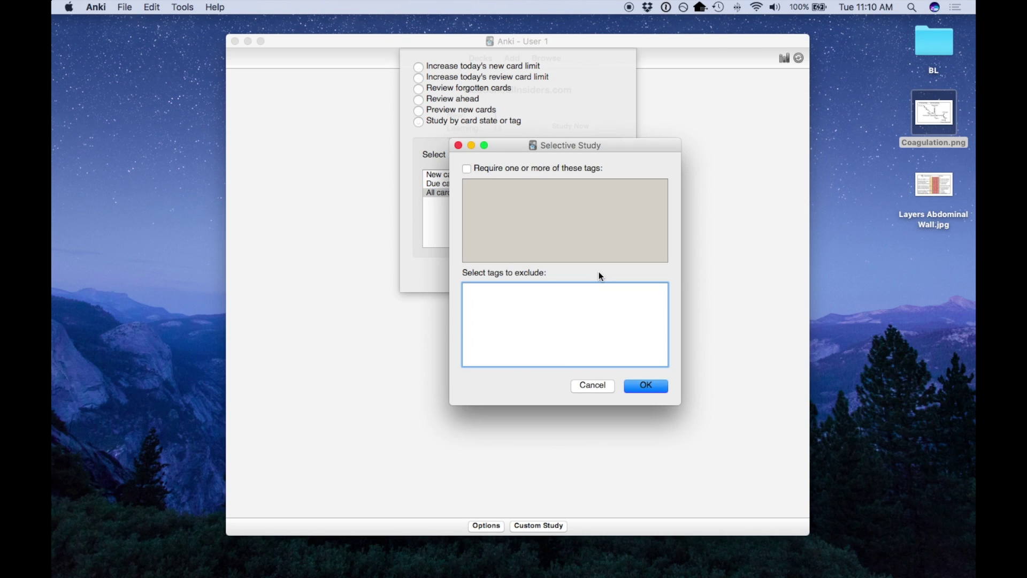
click(642, 386)
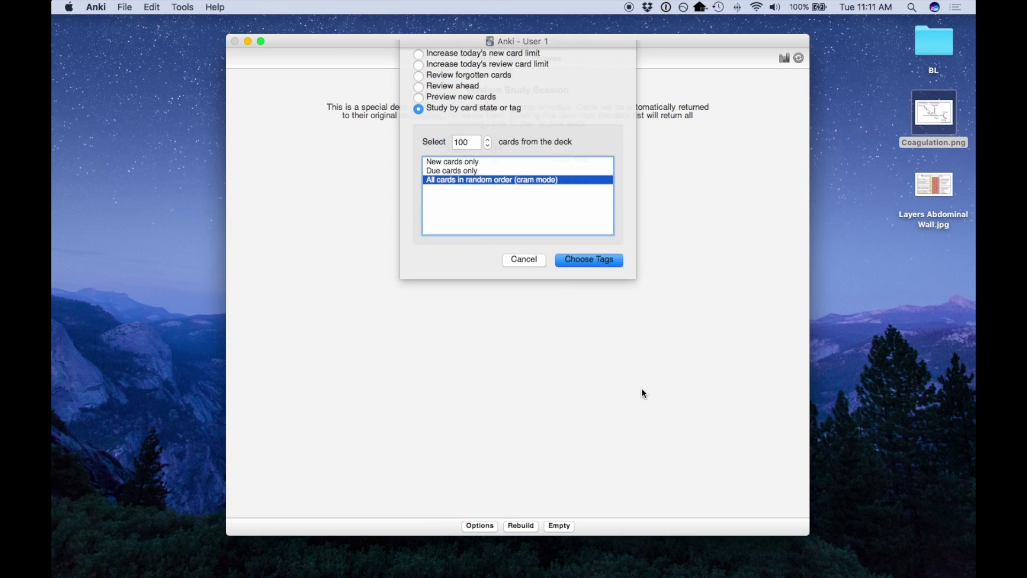
drag(506, 162, 503, 152)
click(506, 150)
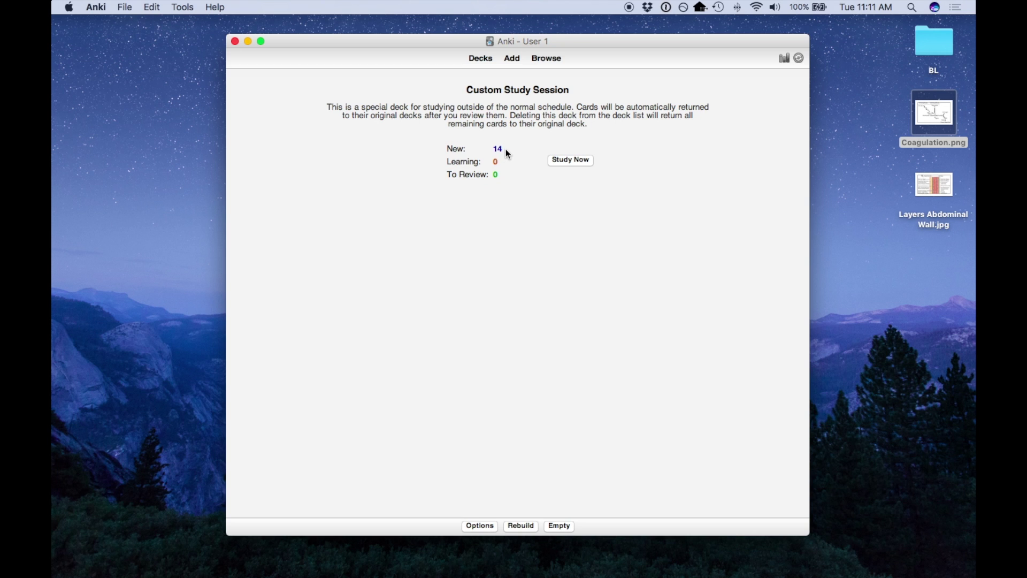
Review the custom session's cards, revealing each label and rating it 1.
drag(467, 90, 569, 91)
click(584, 163)
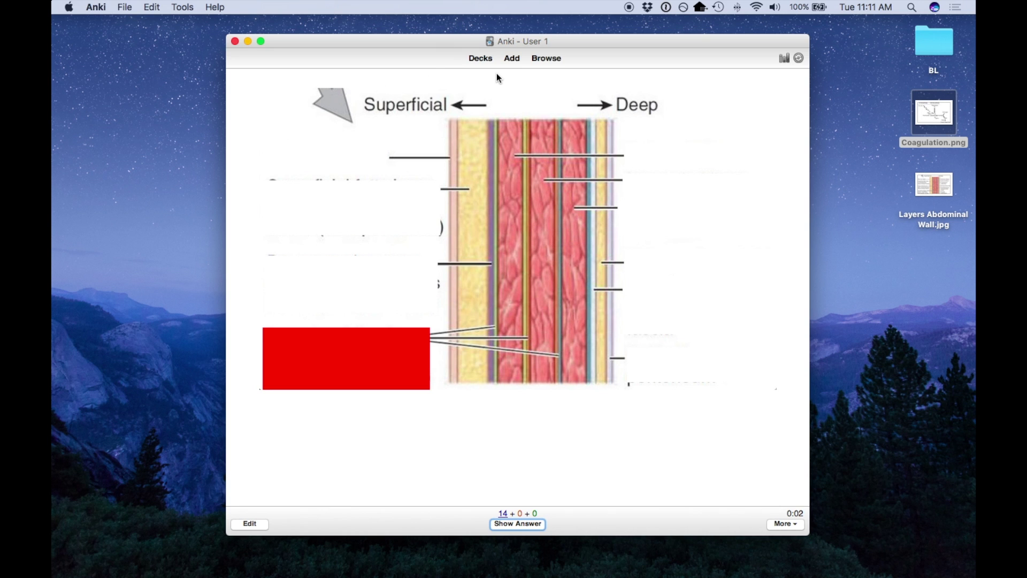
key(space)
key(1)
key(space)
key(1)
key(space)
key(1)
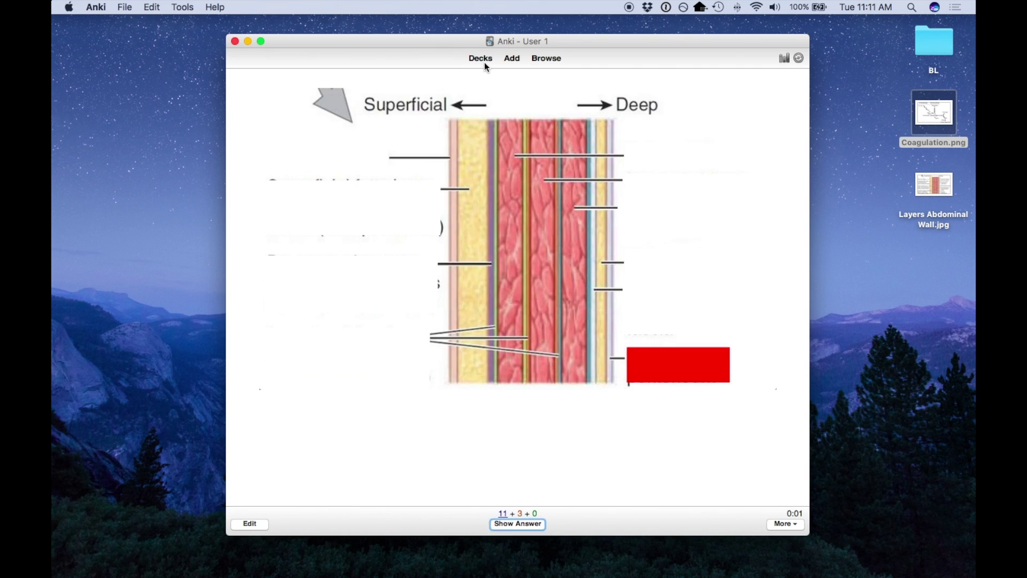
key(space)
key(1)
key(space)
key(1)
key(space)
key(1)
key(space)
key(1)
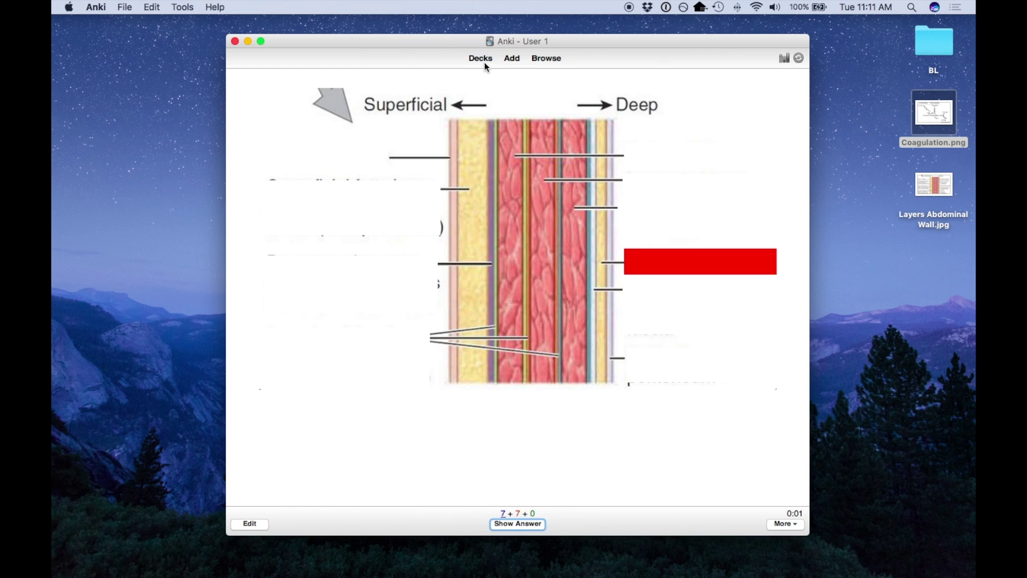
key(space)
Empty the Custom Study Session, returning its cards to MedSchoolInsiders.com, and reopen its overview.
click(480, 59)
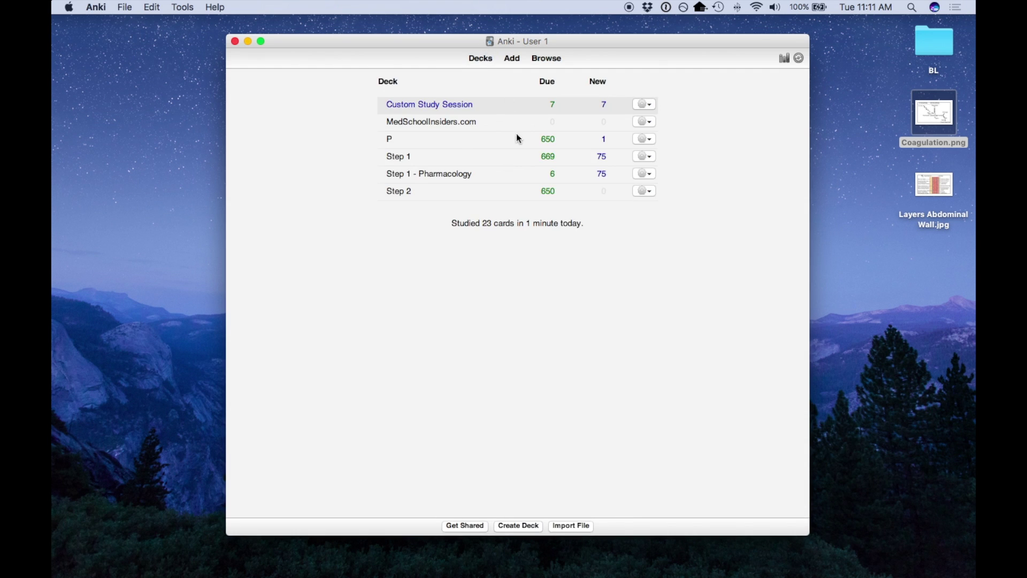
click(474, 104)
click(556, 526)
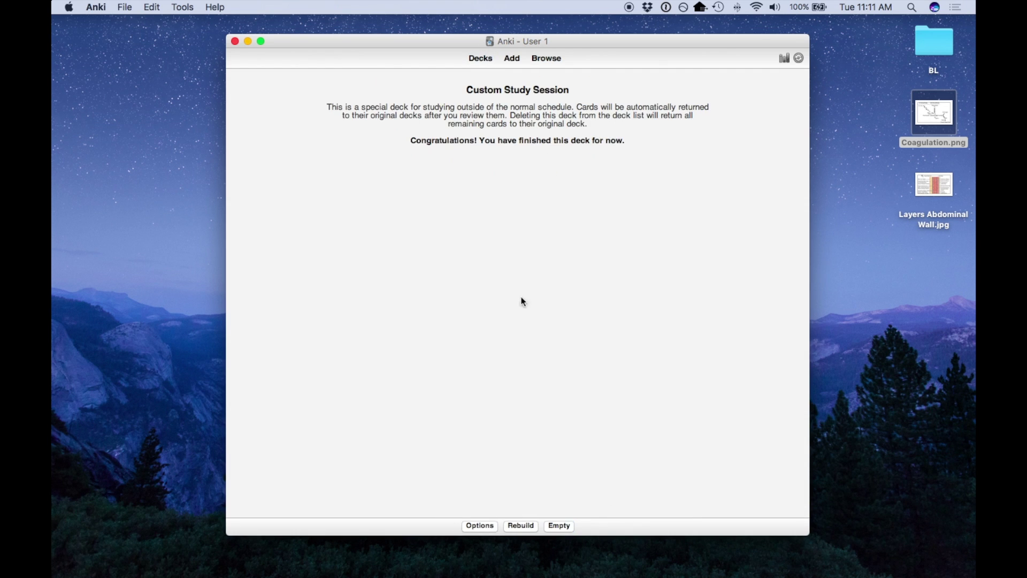
click(481, 59)
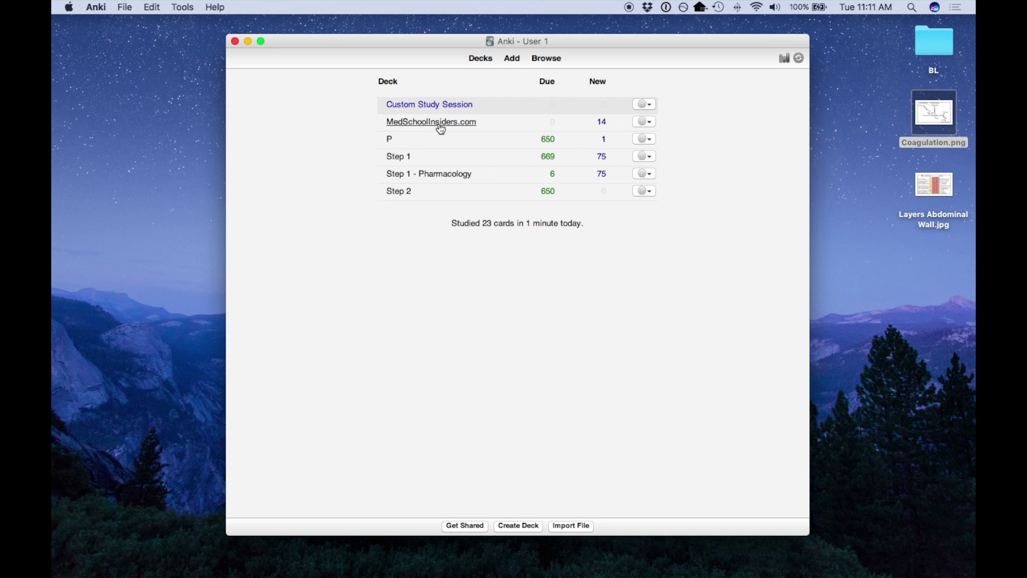
click(442, 105)
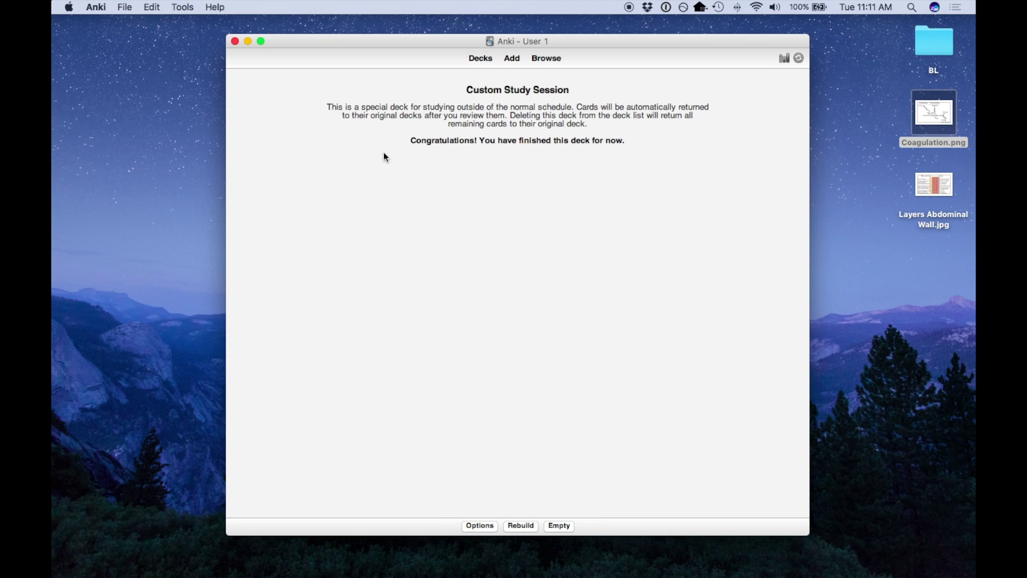
Build Filtered Deck 1 from deck:MedSchoolInsiders.com, limited to 10 cards in Order added, without rescheduling.
click(183, 7)
click(206, 35)
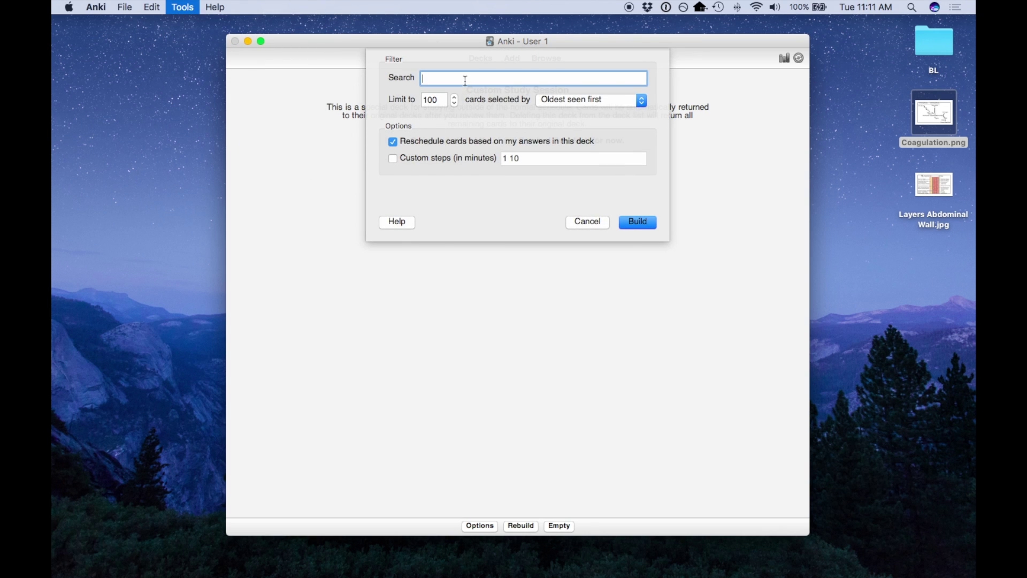
text("deck:MedSchoolInsiders.com")
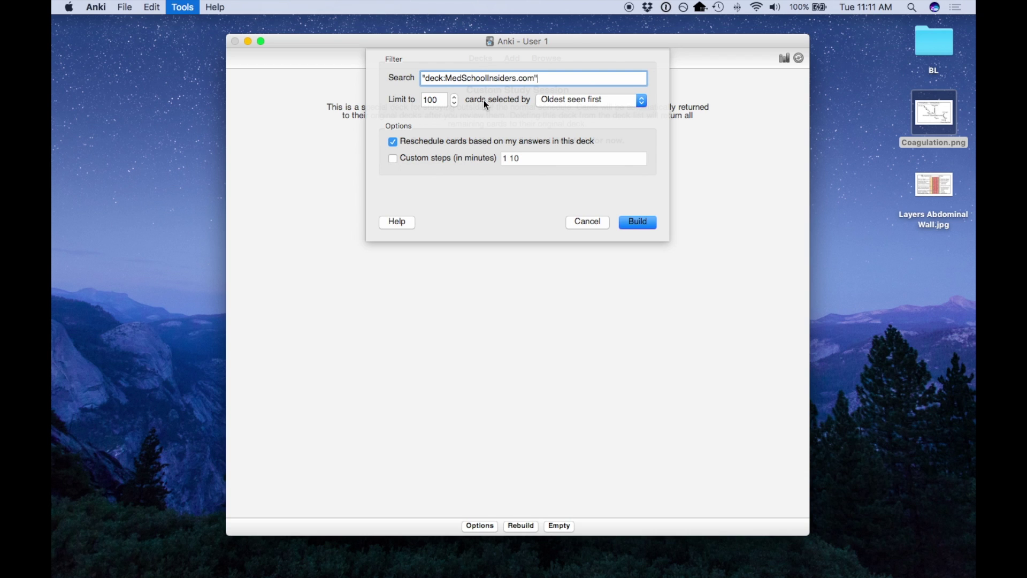
click(422, 101)
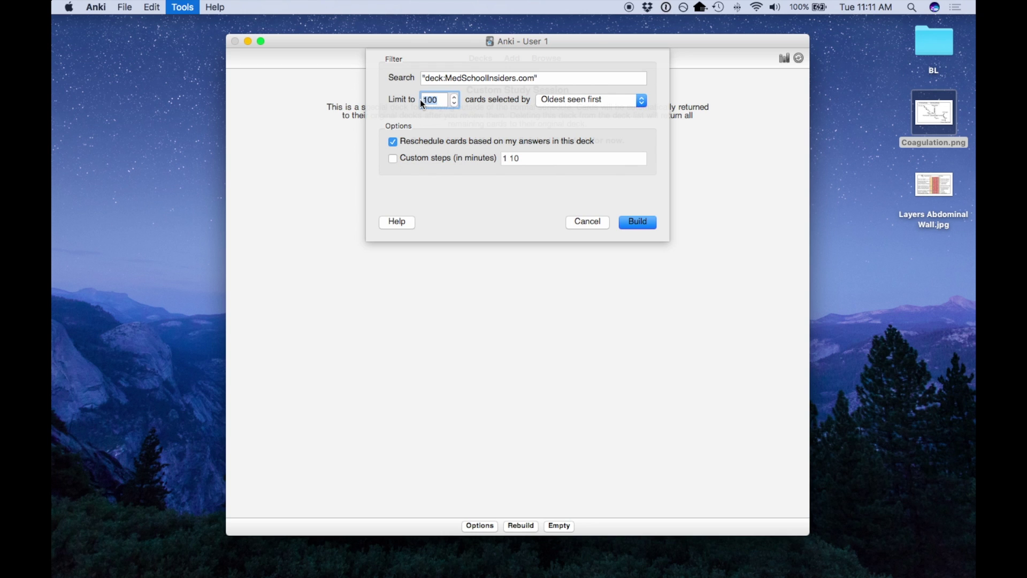
click(619, 103)
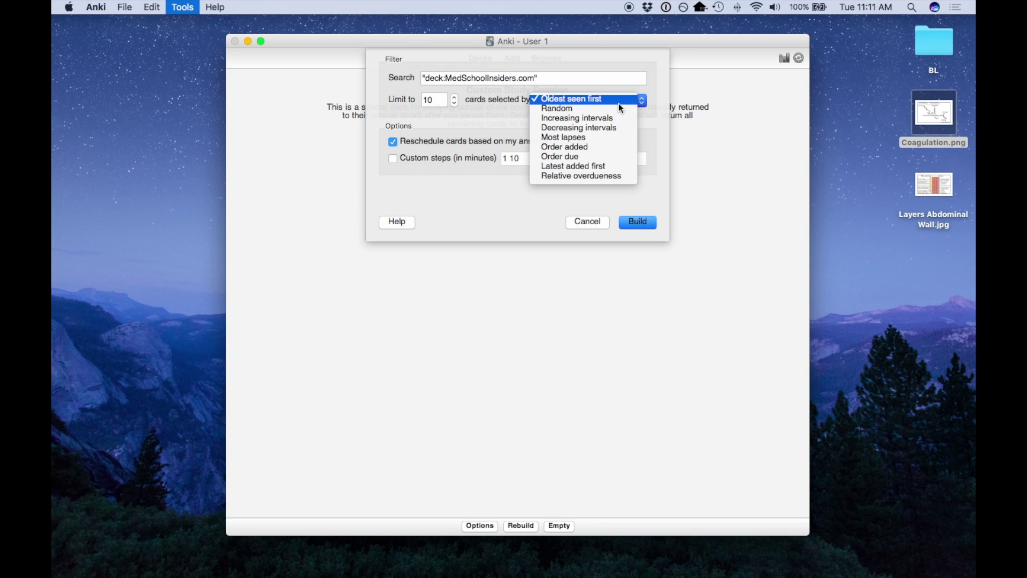
click(618, 104)
click(619, 104)
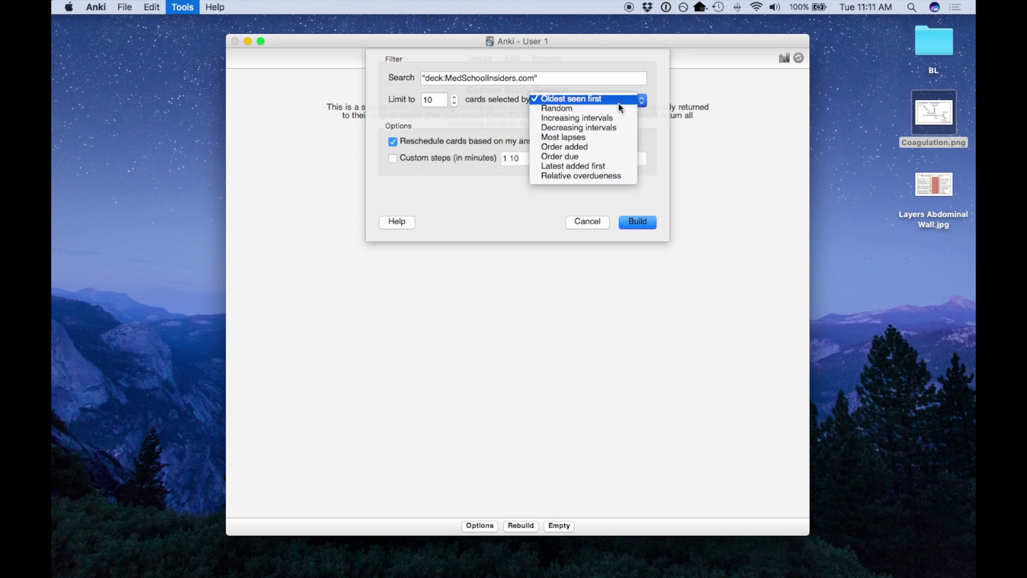
click(592, 152)
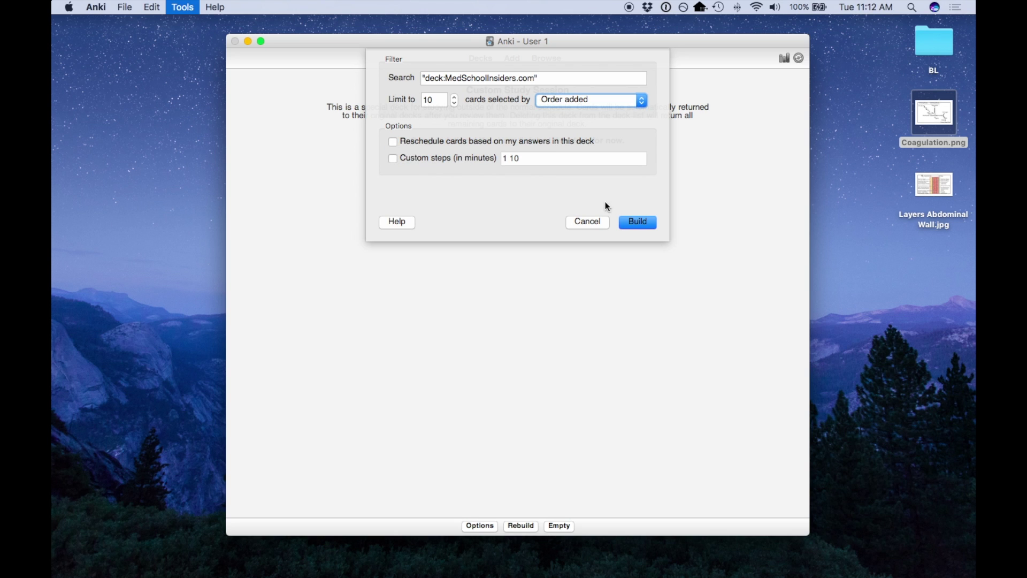
click(631, 223)
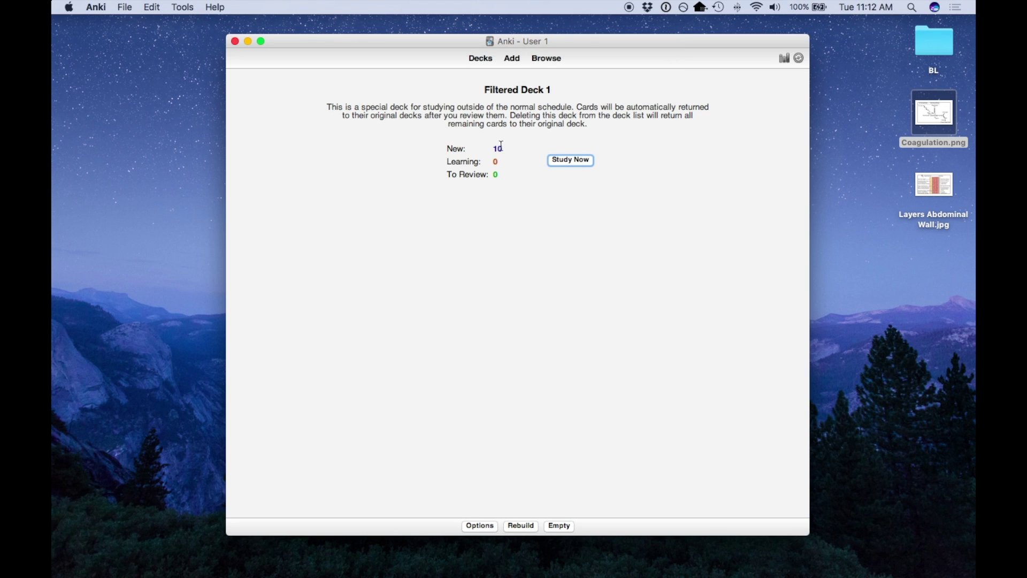
Review the first cards of Filtered Deck 1, then go back to the deck list.
drag(493, 149, 563, 174)
click(565, 162)
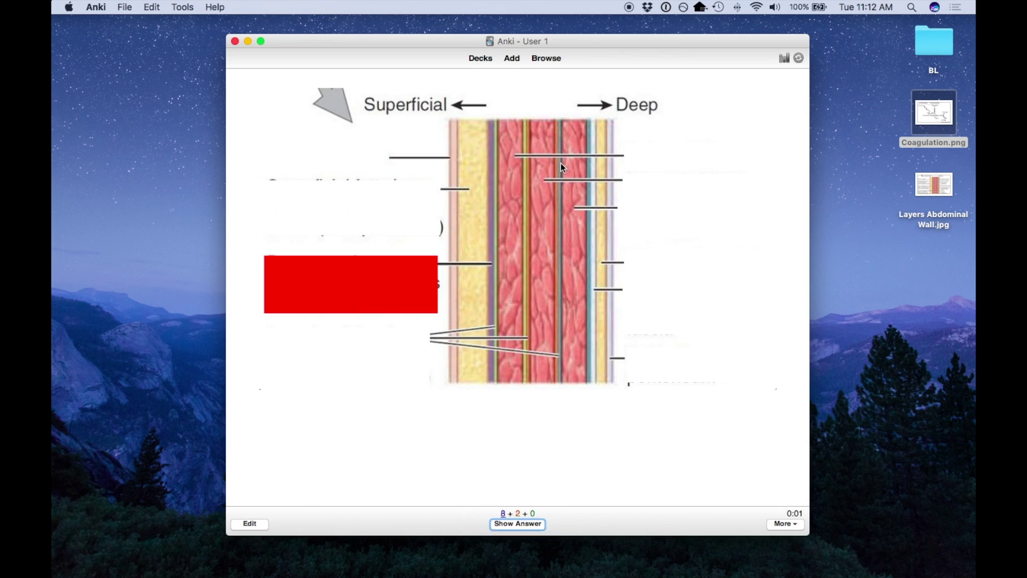
key(space)
key(space)
key(space)
key(space)
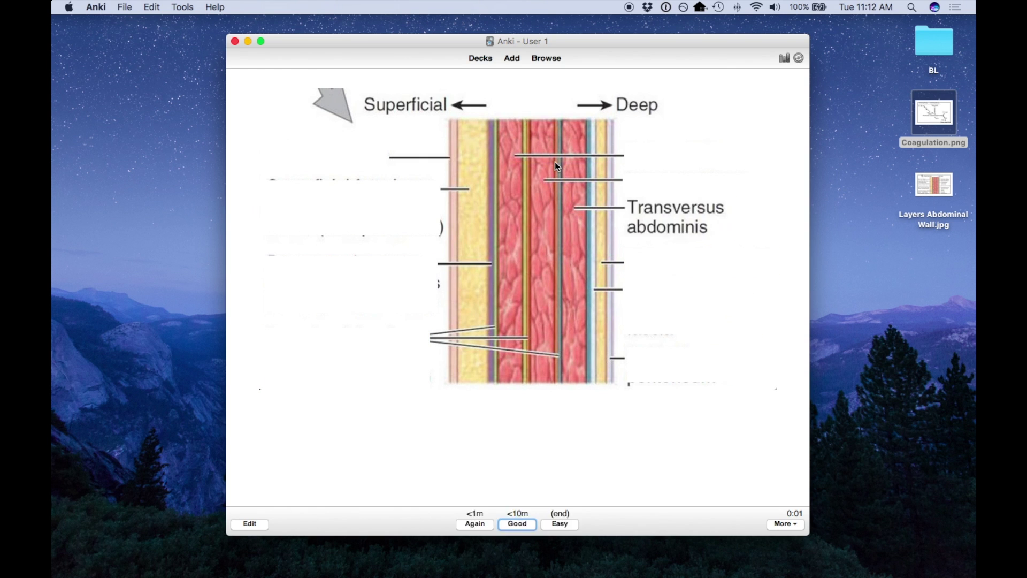
key(space)
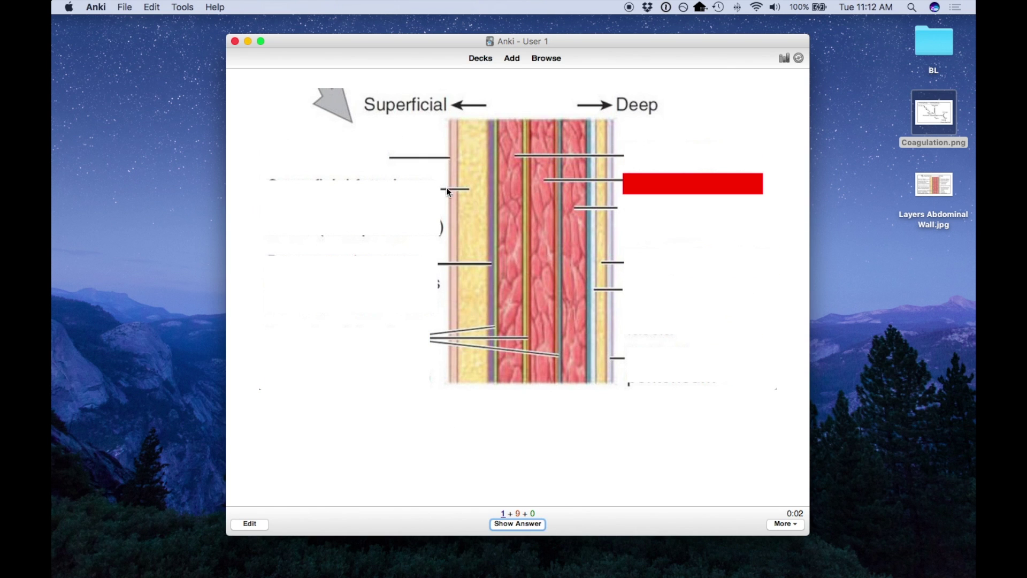
click(471, 54)
key(a)
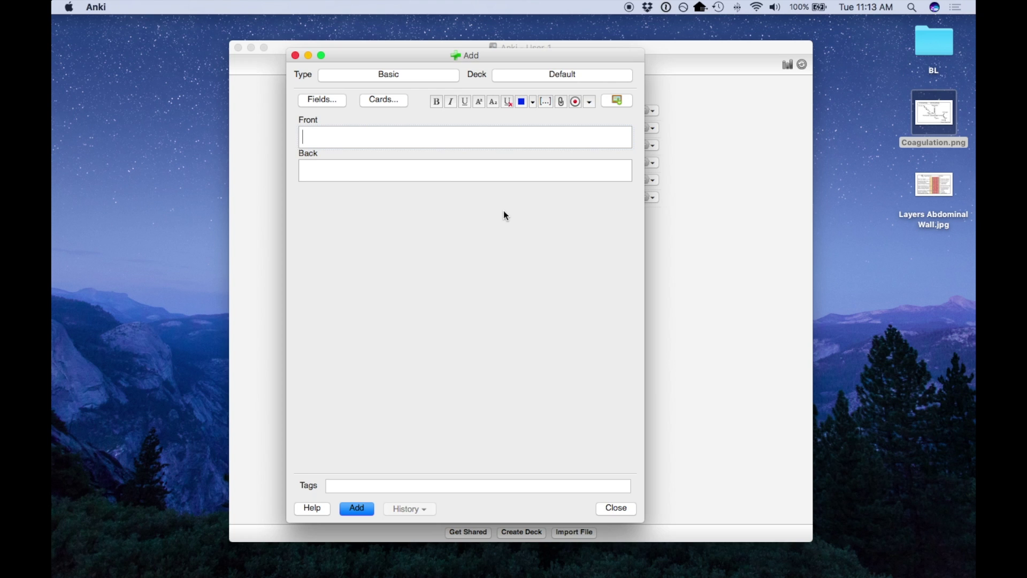